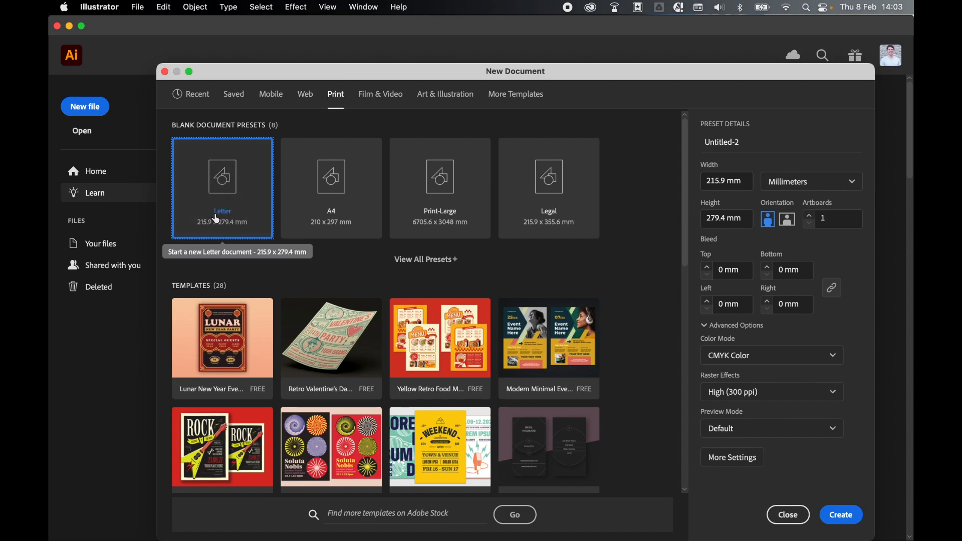
Create a new Letter print document in millimetres with CMYK colour mode.
click(808, 181)
click(799, 337)
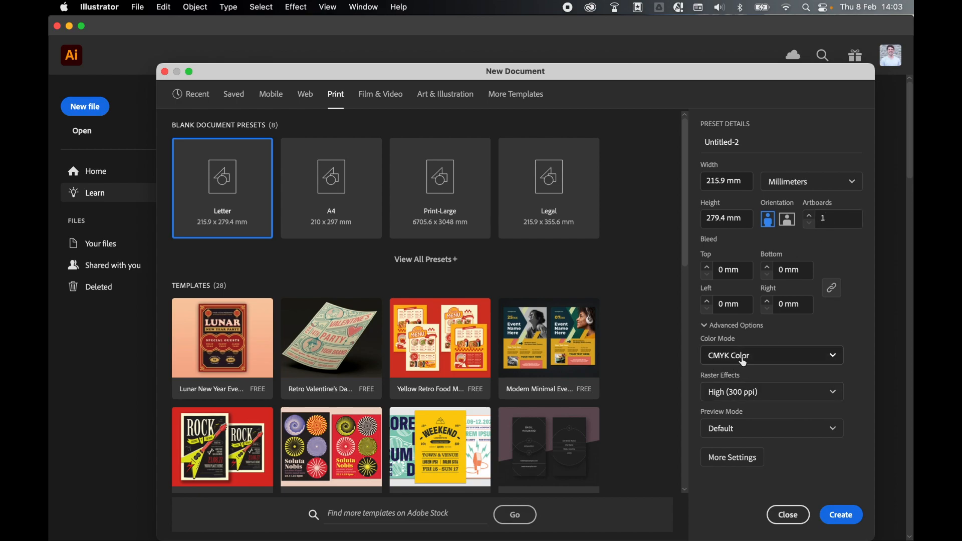
click(839, 517)
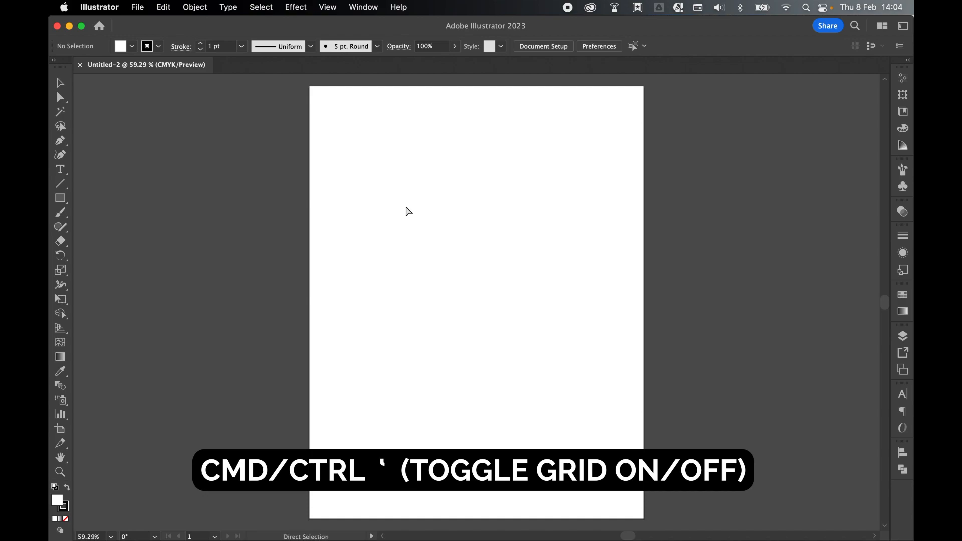
Show the document grid.
key(super+apostrophe)
key(super+apostrophe)
click(328, 6)
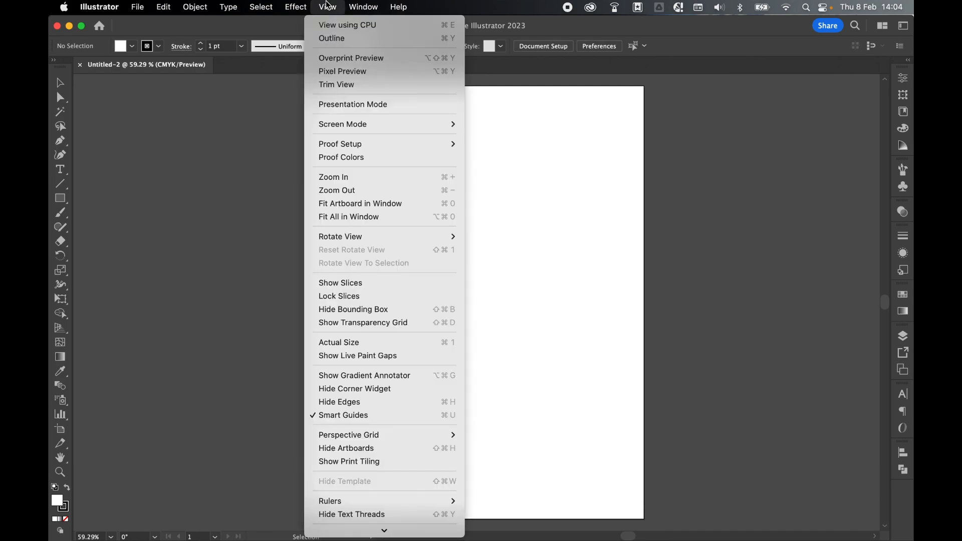
click(363, 430)
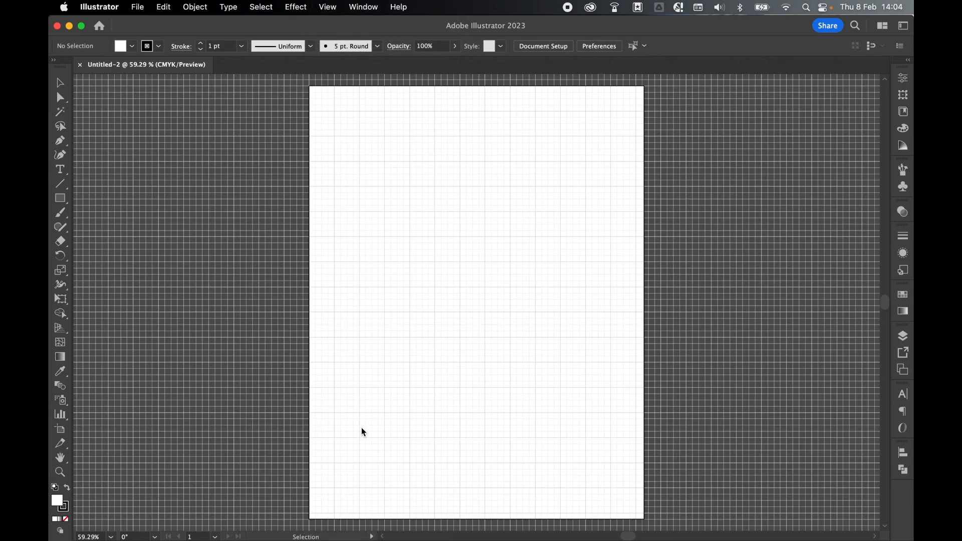
Set the grid preferences to a gridline every 16 mm.
click(99, 6)
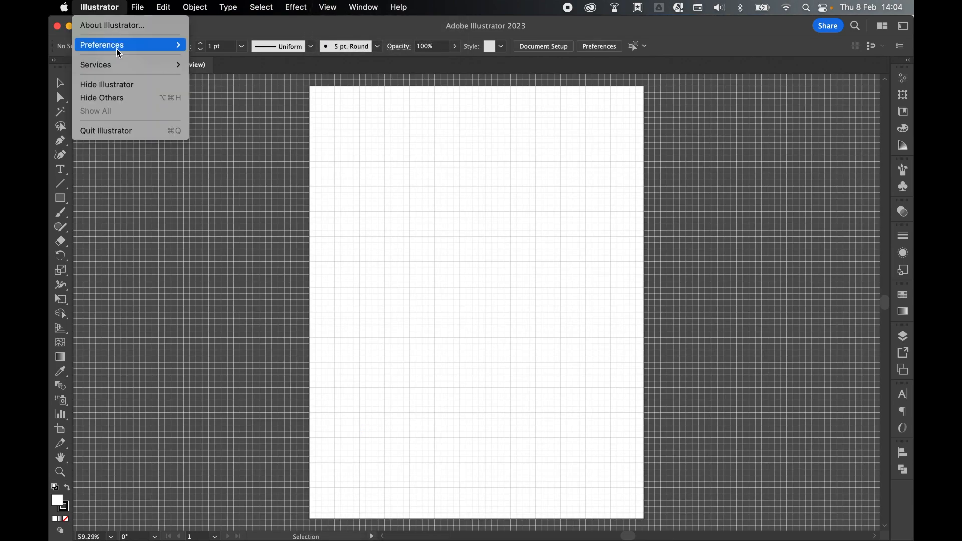
mouse_move(116, 45)
click(257, 44)
click(84, 141)
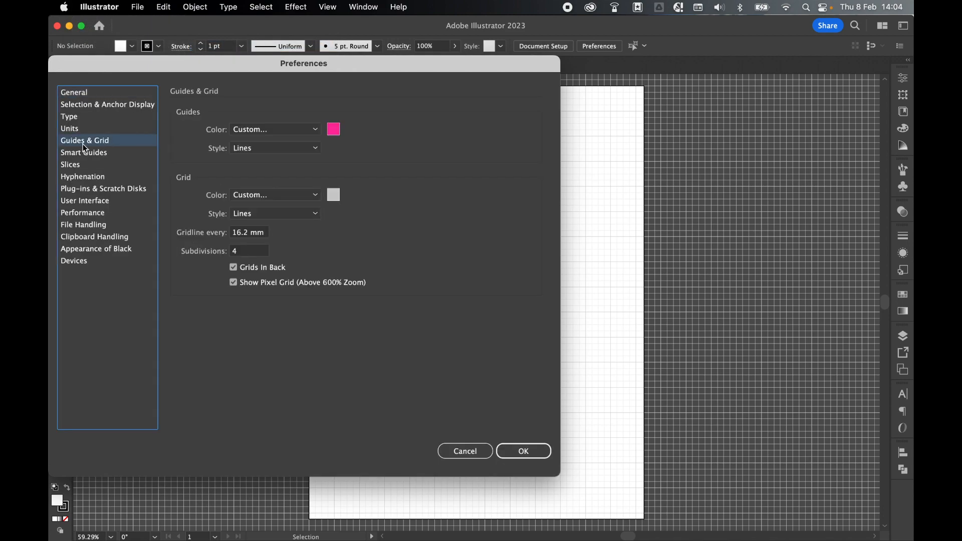
click(249, 229)
triple_click(248, 229)
text(16)
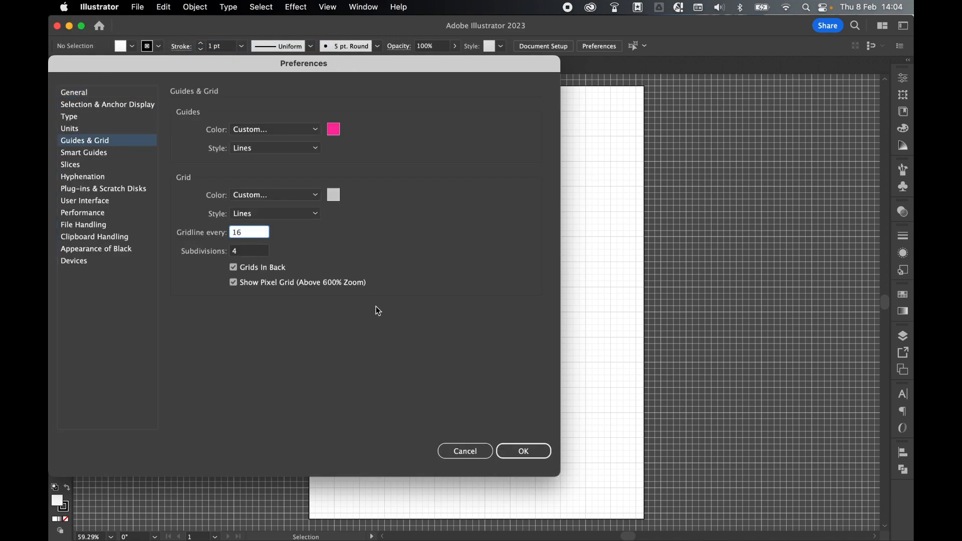
click(527, 451)
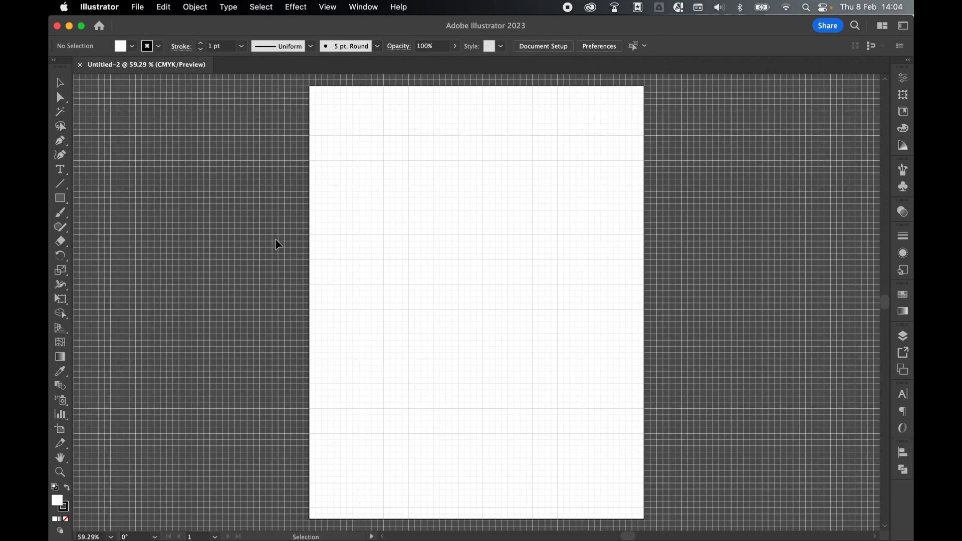
Turn on snapping to the grid.
key(super+shift+apostrophe)
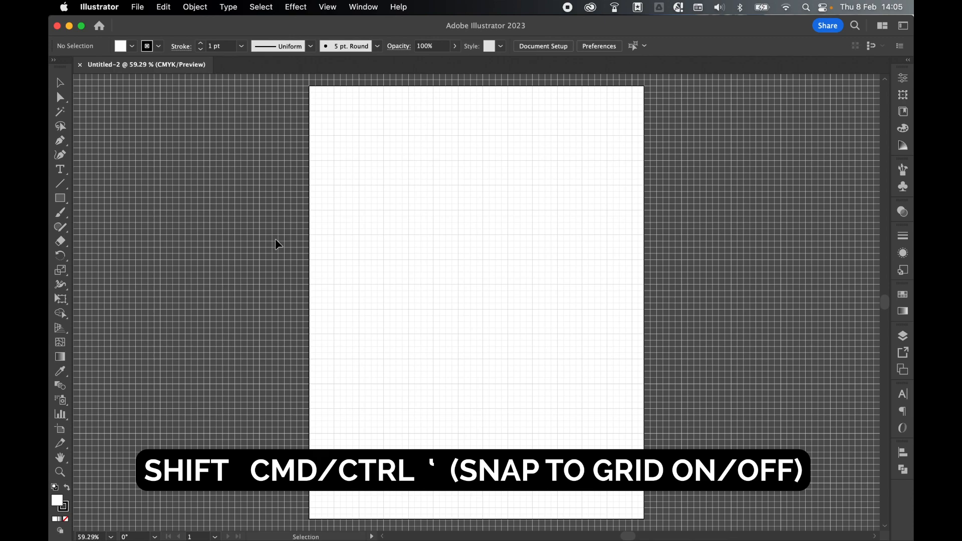
click(328, 6)
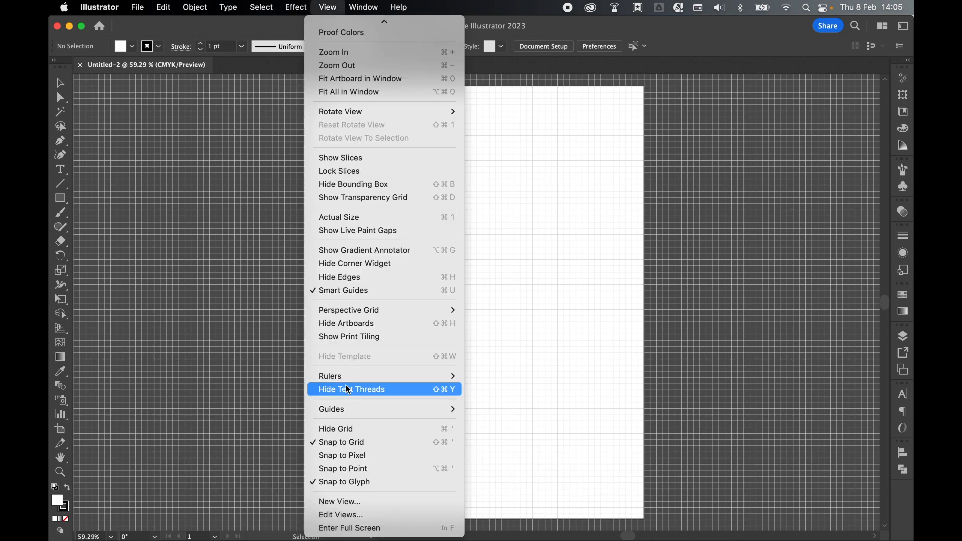
scroll(348, 389, up, 5)
scroll(386, 404, down, 5)
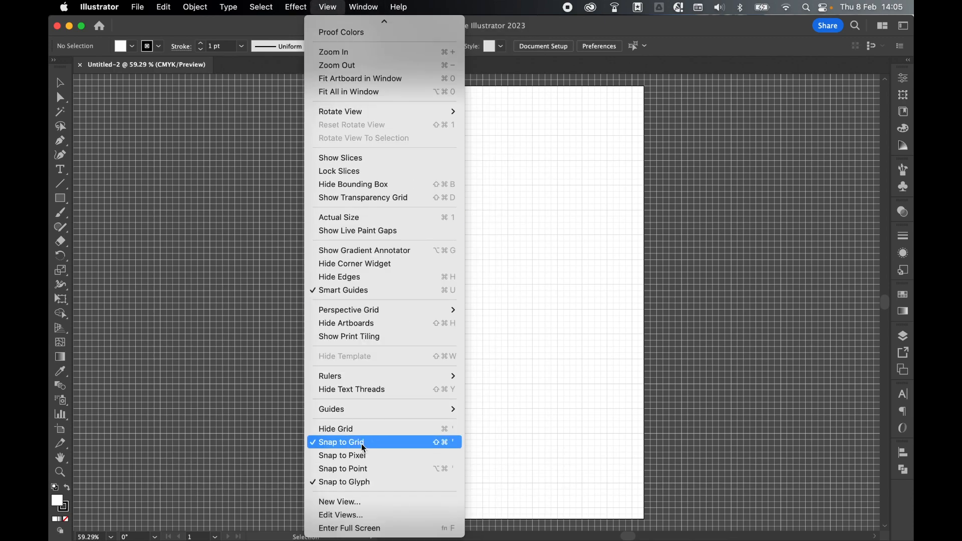
click(362, 443)
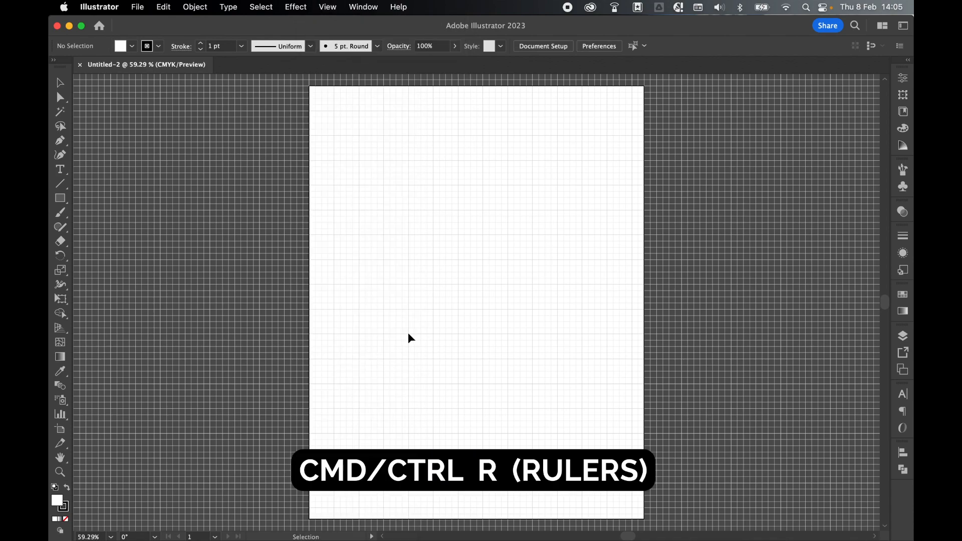
Show the rulers and place vertical guides at about 8 mm, 208 mm and the page's horizontal centre.
key(super+r)
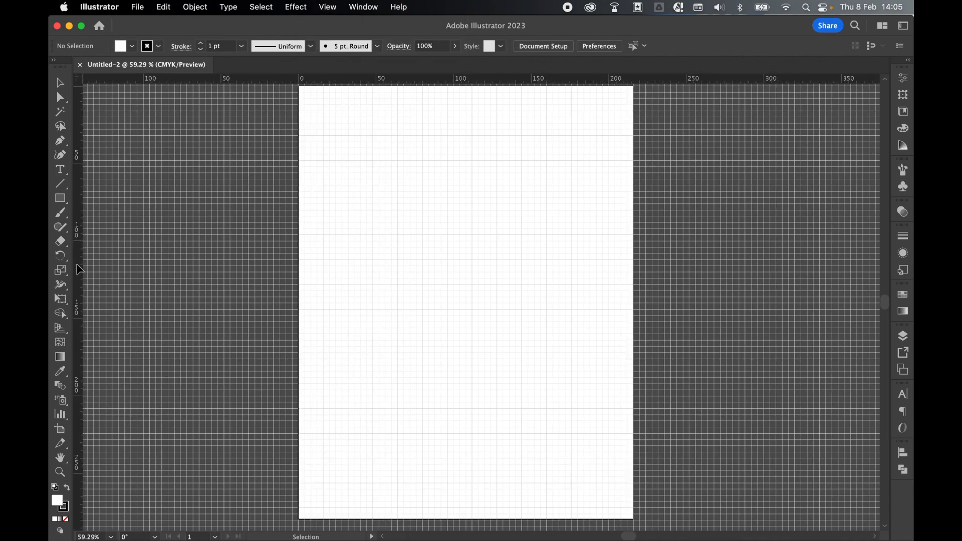
drag(76, 276, 77, 275)
drag(154, 271, 312, 289)
drag(80, 265, 621, 256)
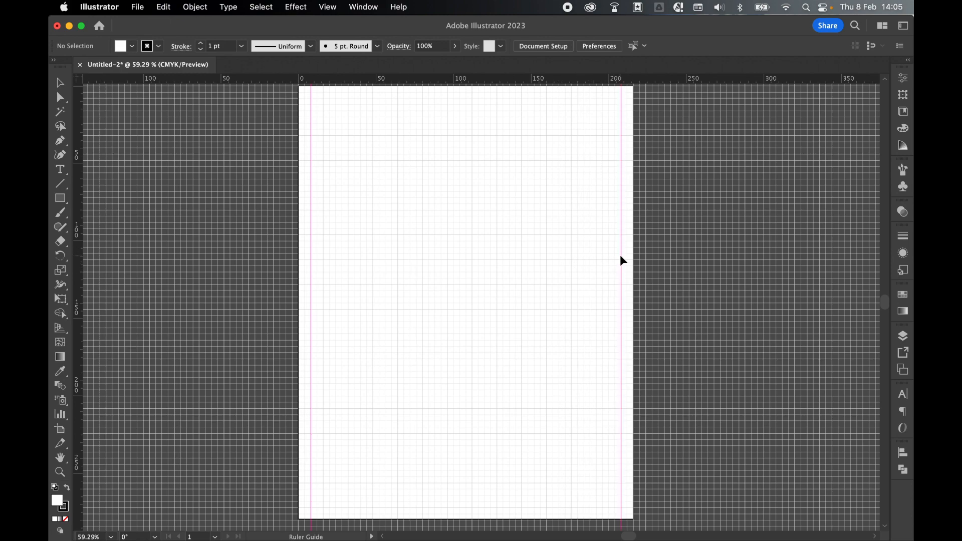
drag(80, 262, 462, 263)
Draw a rectangle about 96 mm wide and 8 mm high near the page's upper edge, starting at the left guide.
scroll(462, 263, up, 1)
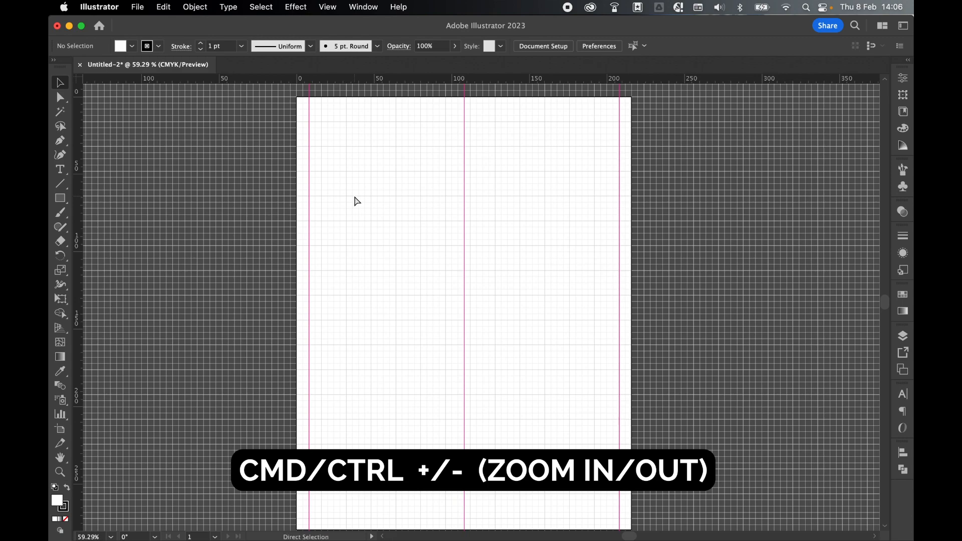
key(super+equal)
key(super+equal)
key(super+equal)
key(h)
drag(354, 195, 404, 405)
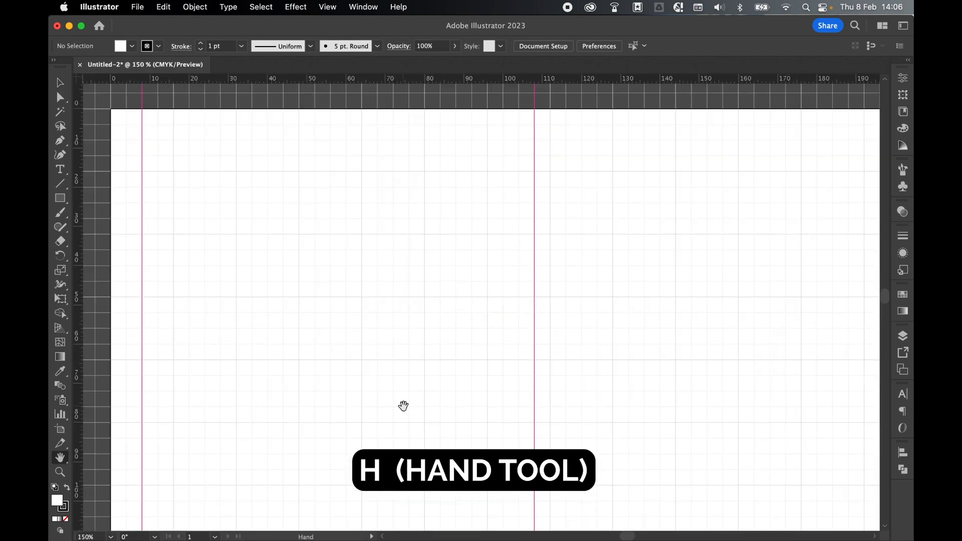
drag(60, 198, 115, 198)
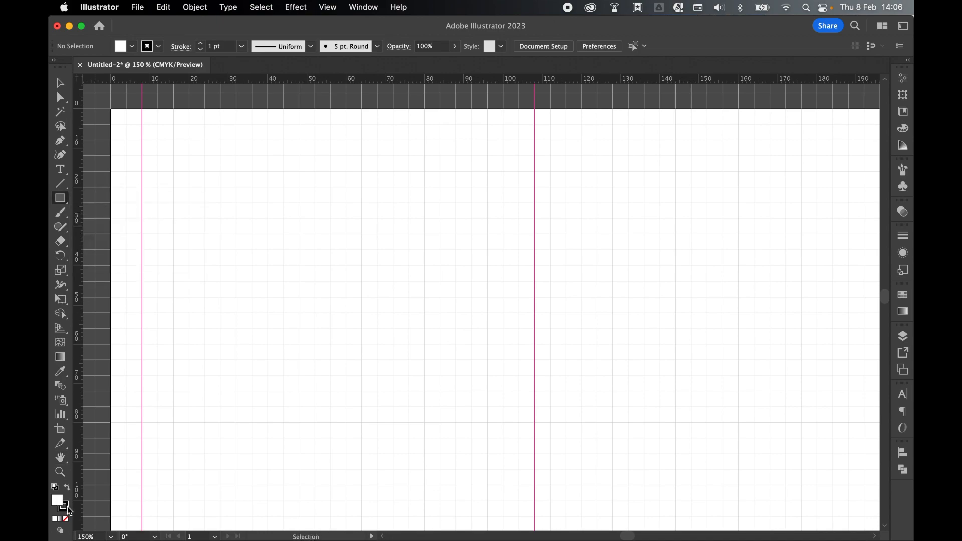
drag(142, 172, 515, 209)
Add an area text box just below the rectangle containing "Text Here".
click(60, 169)
click(95, 168)
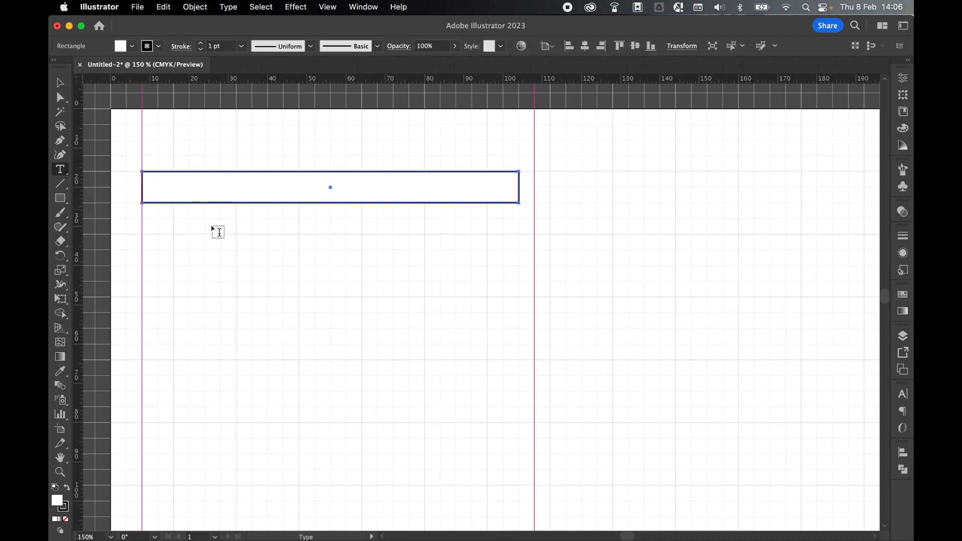
drag(159, 222, 301, 235)
text(Text)
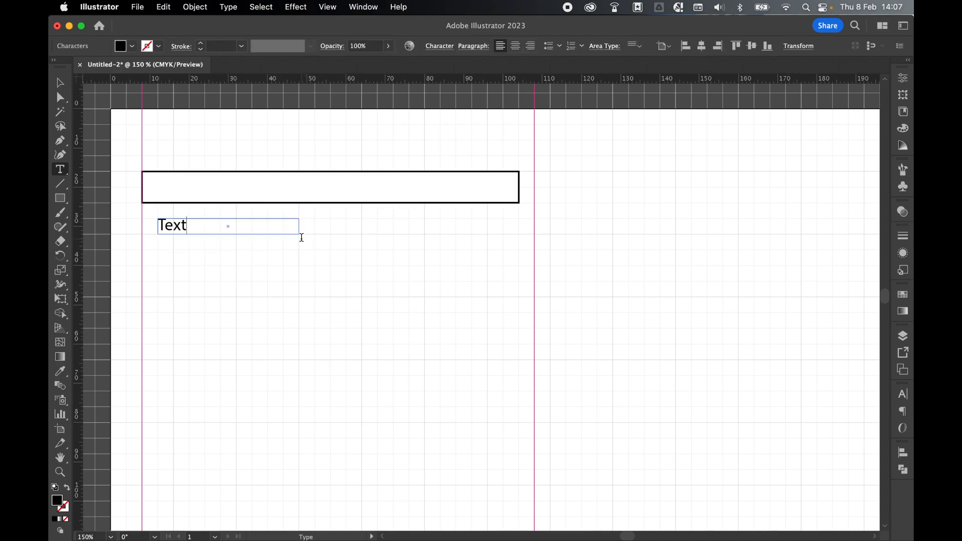
text( Here)
Set the font of the "Text Here" text to Bebas Neue Bold.
drag(226, 225, 152, 228)
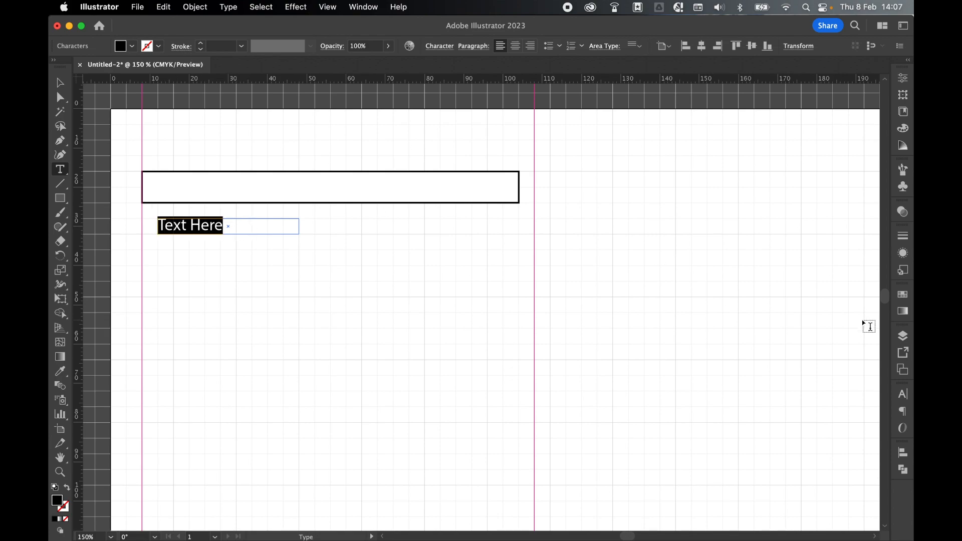
click(901, 398)
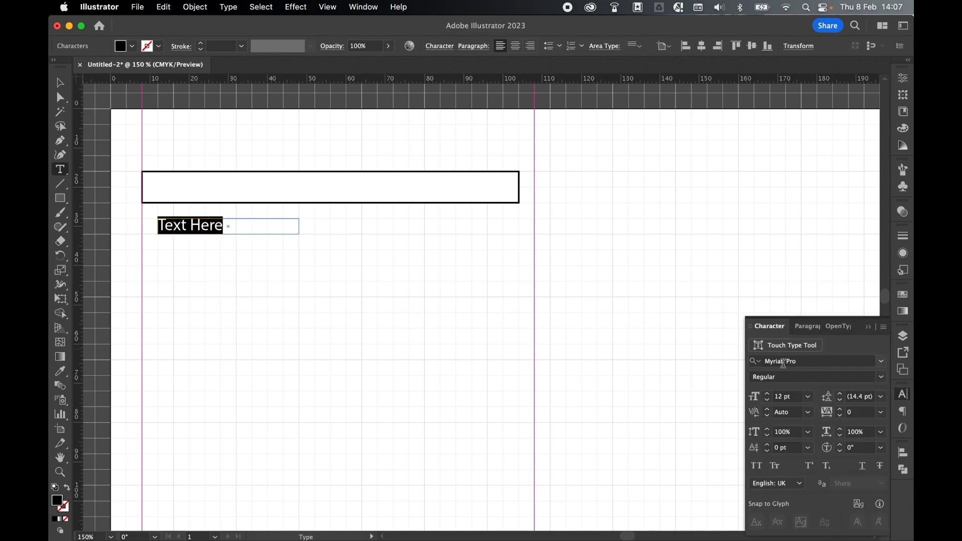
click(783, 363)
text(beba)
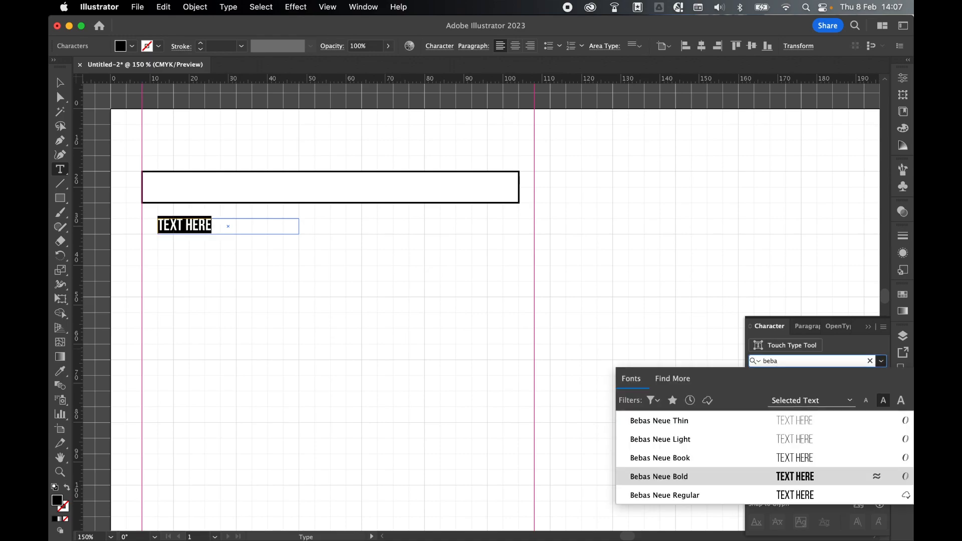
key(Return)
Centre the text vertically inside its text box.
click(634, 47)
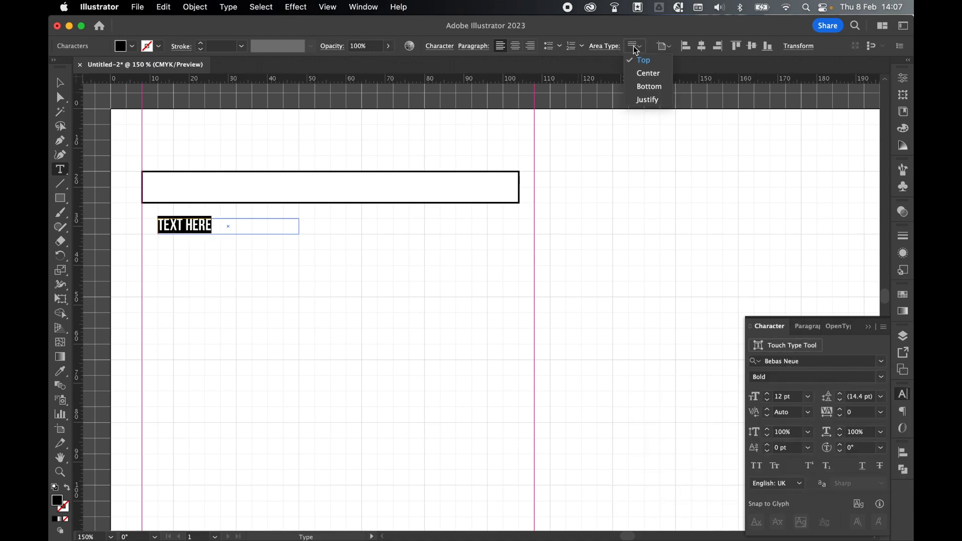
click(639, 75)
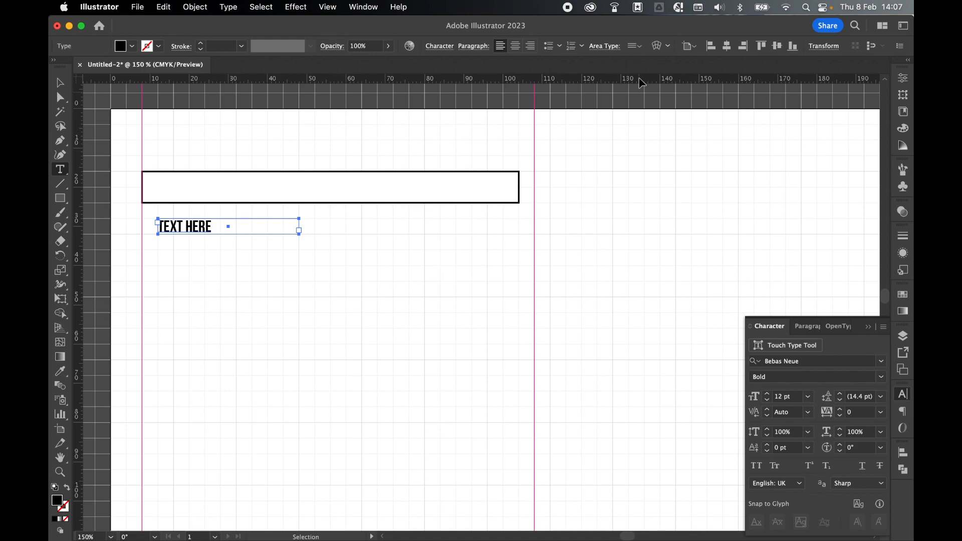
key(Escape)
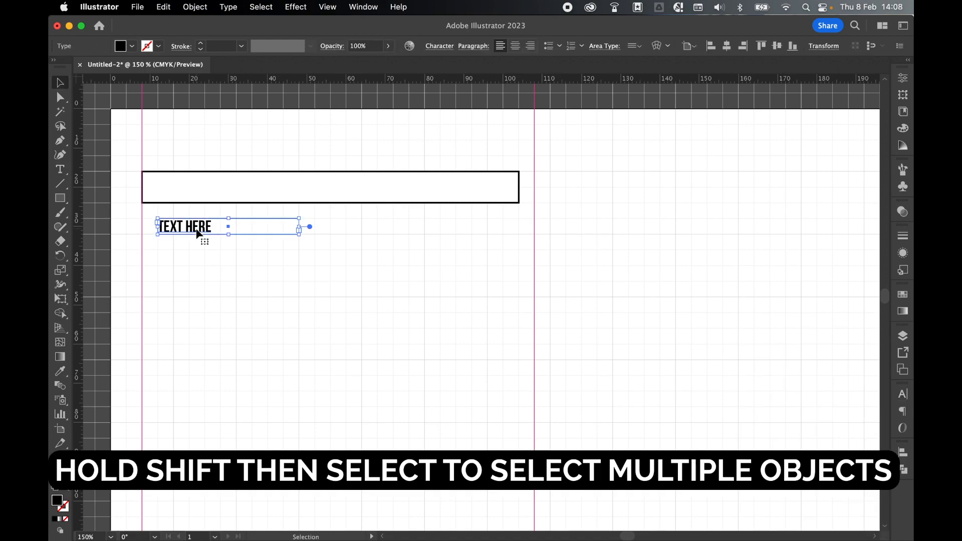
Align the text box to the rectangle's vertical centre, using the rectangle as the key object.
shift+click(215, 183)
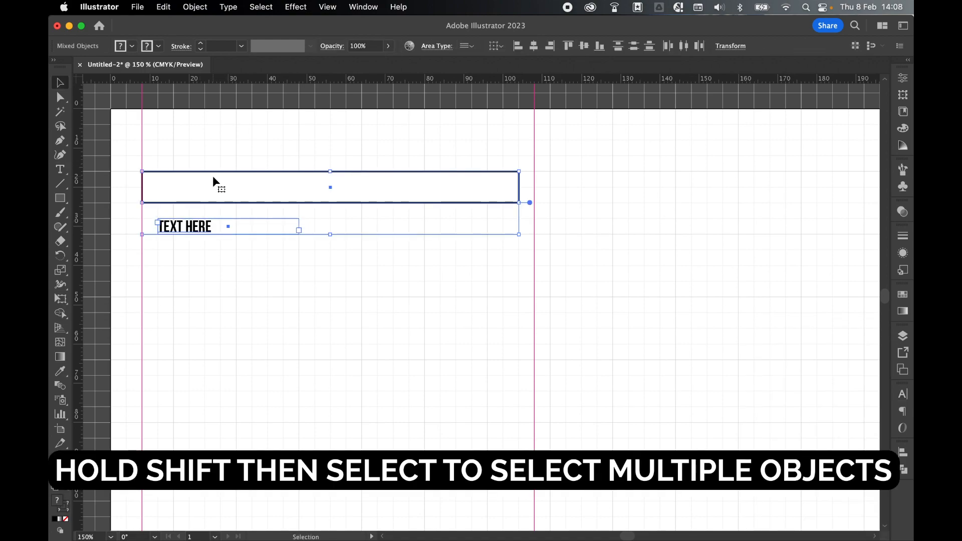
click(903, 452)
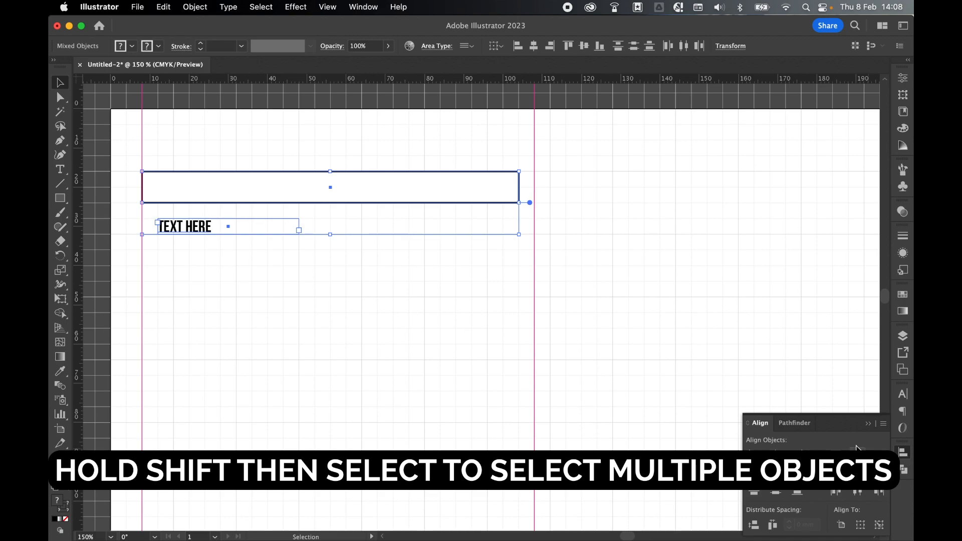
click(879, 523)
click(389, 194)
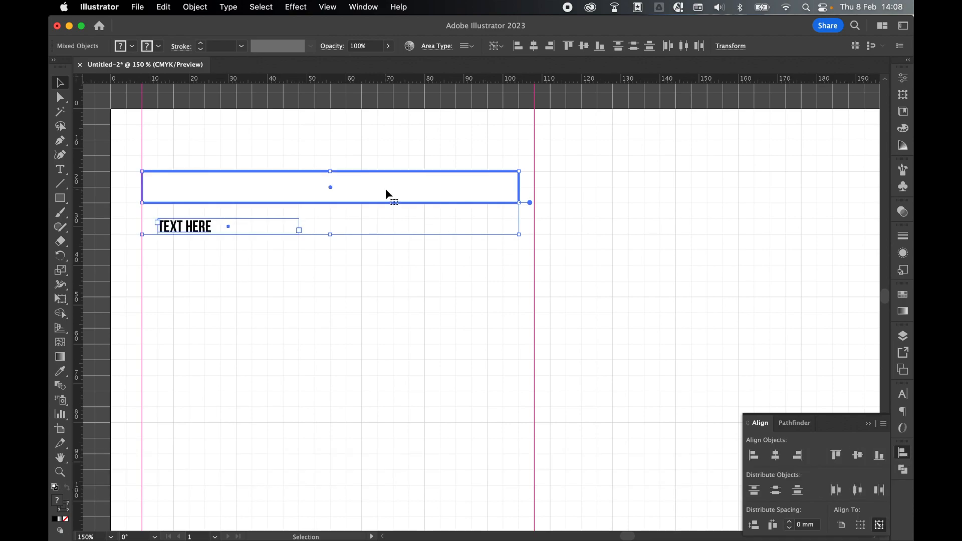
click(857, 456)
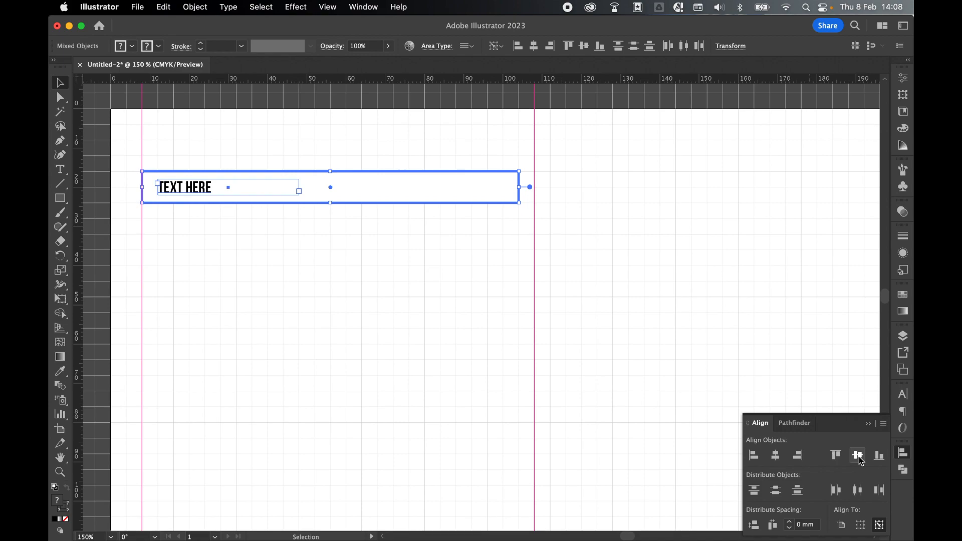
Duplicate the rectangle and its text directly below, repeating the copy to make five stacked rows.
click(247, 217)
drag(240, 226, 179, 148)
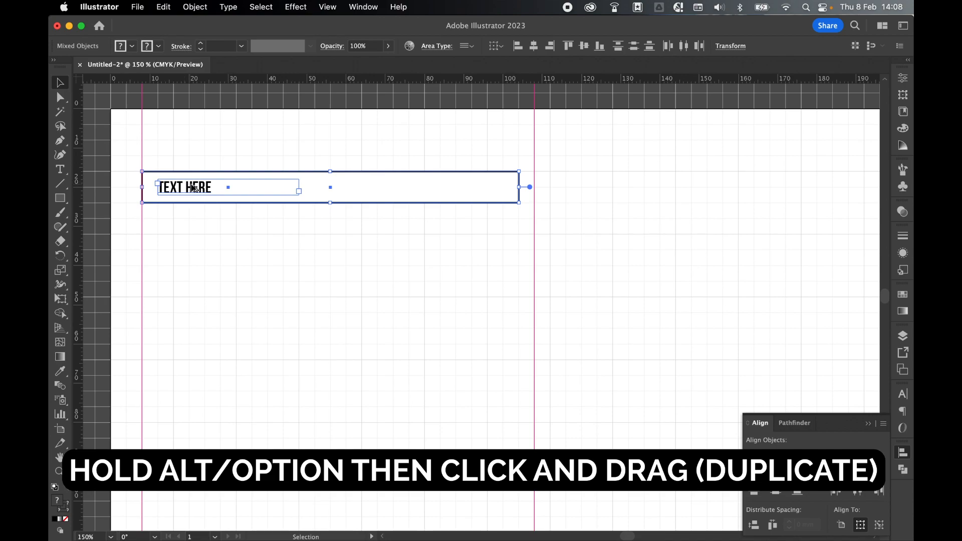
drag(191, 186, 191, 225)
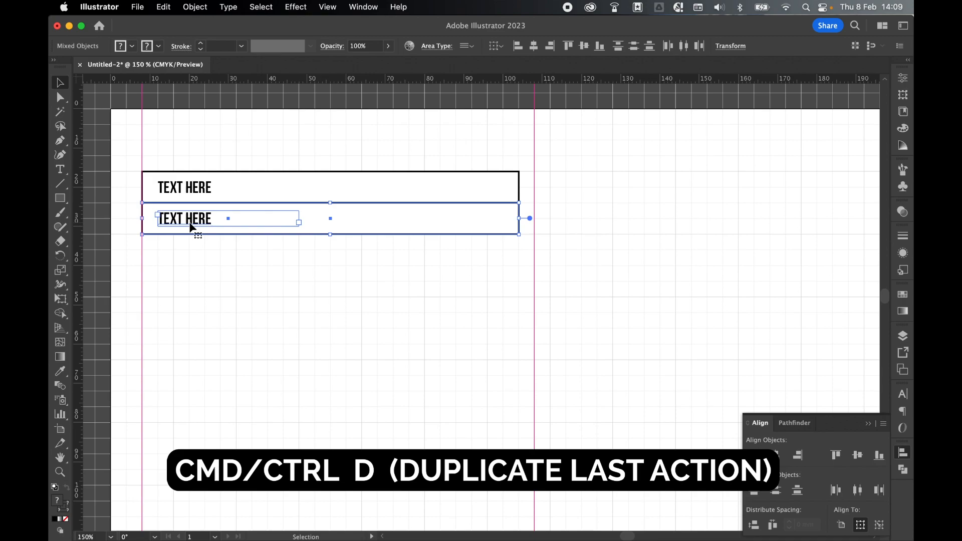
key(super)
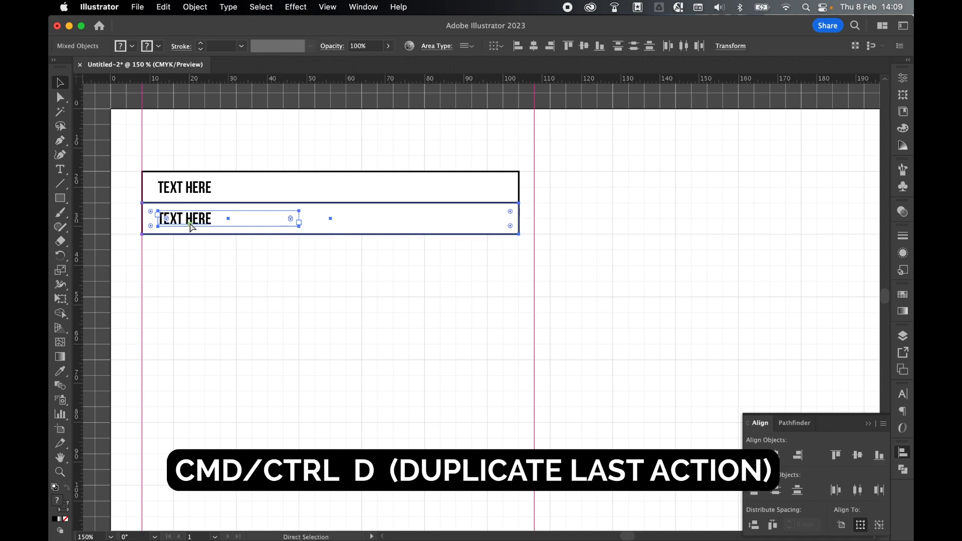
key(super+d)
key(super+d)
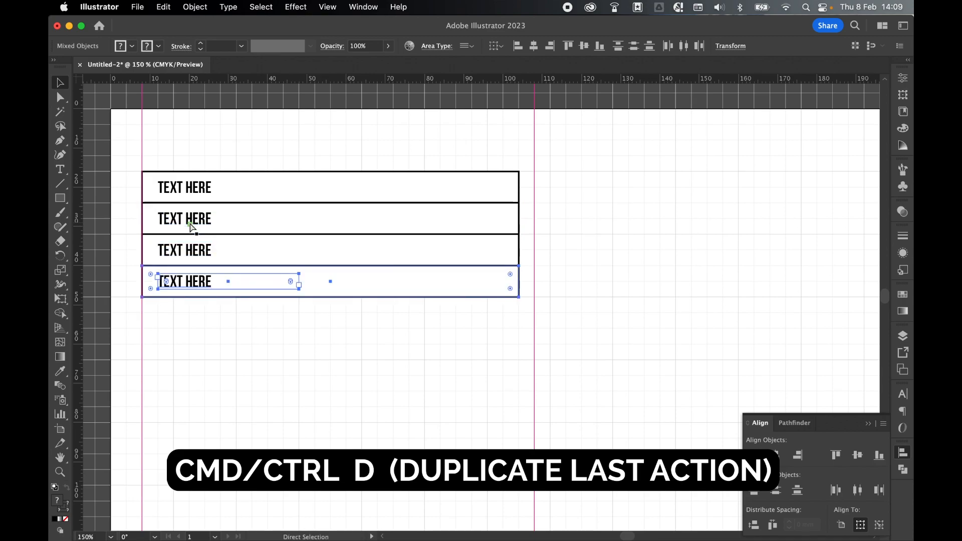
key(super+d)
Replace the first row's placeholder text with "WEBSITE".
click(125, 198)
click(61, 170)
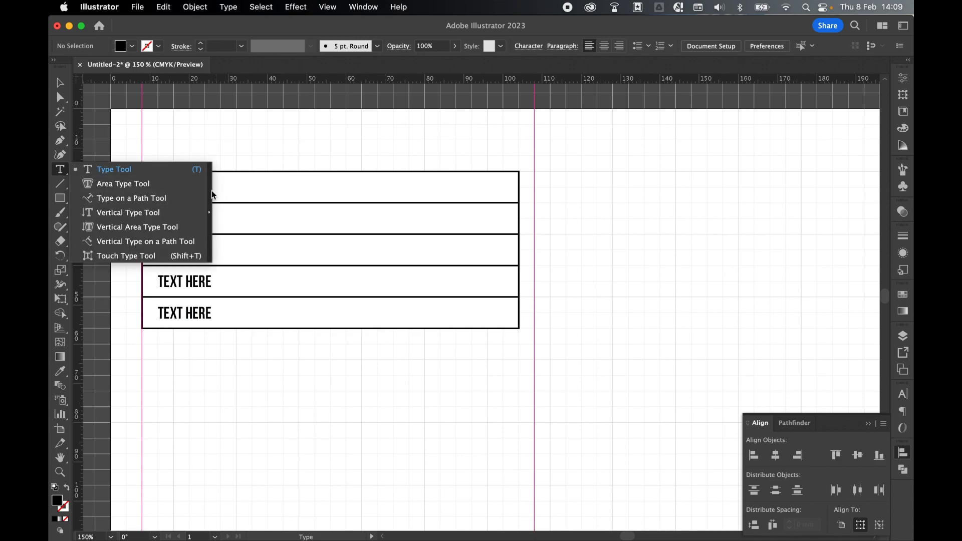
click(212, 187)
key(super+a)
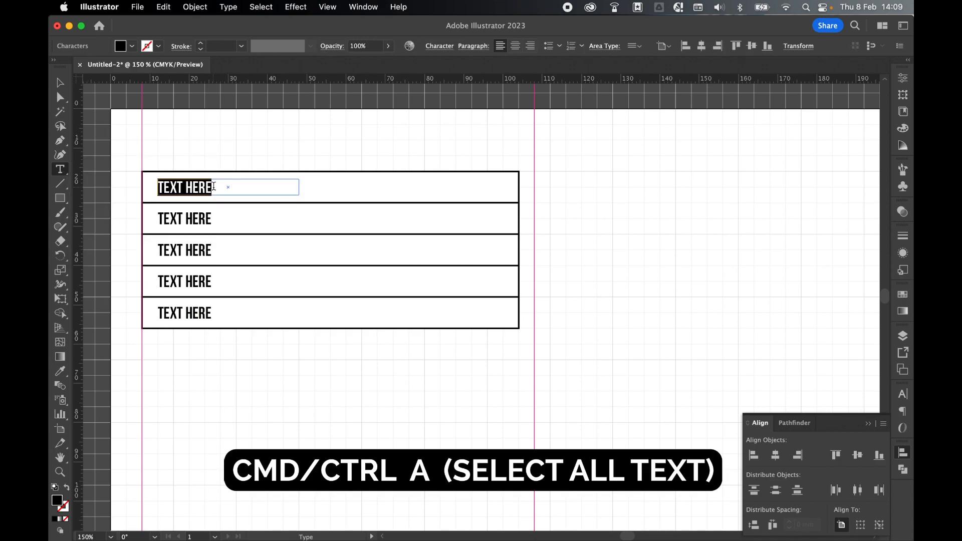
key(BackSpace)
text(WEBSITE)
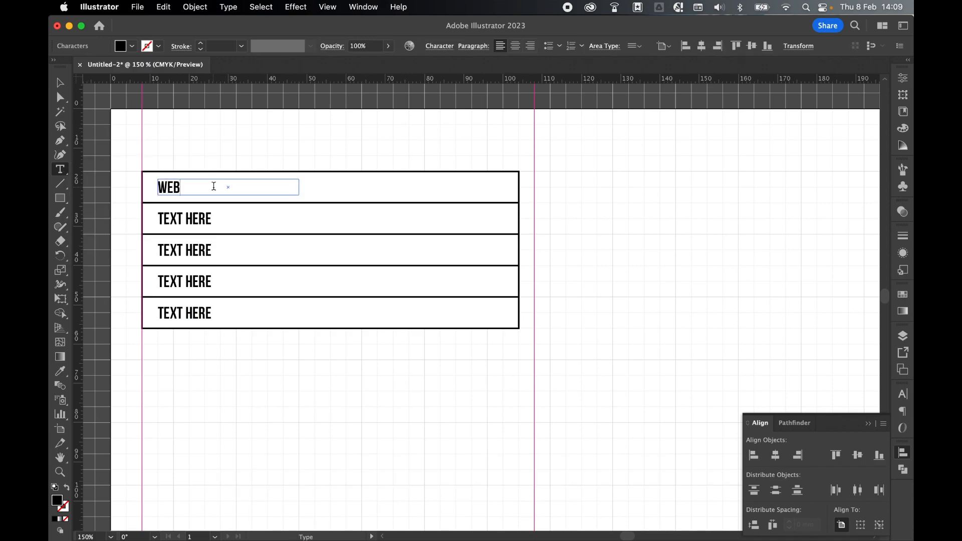
Replace the second row's text with "USERNAME" and the third row's text with "PASSWORD".
click(204, 217)
key(super+a)
key(BackSpace)
text(USERNAME)
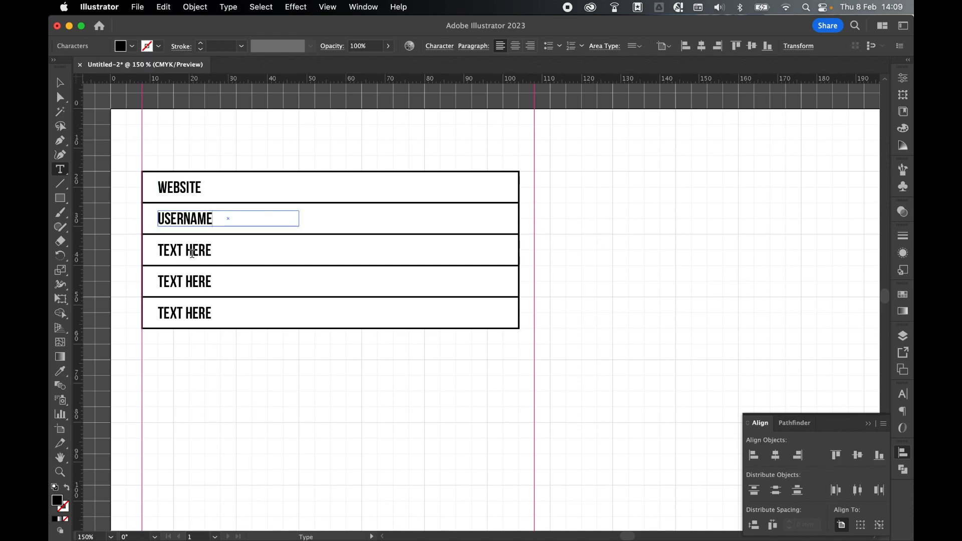
click(192, 252)
key(super+a)
text(PASSWORD)
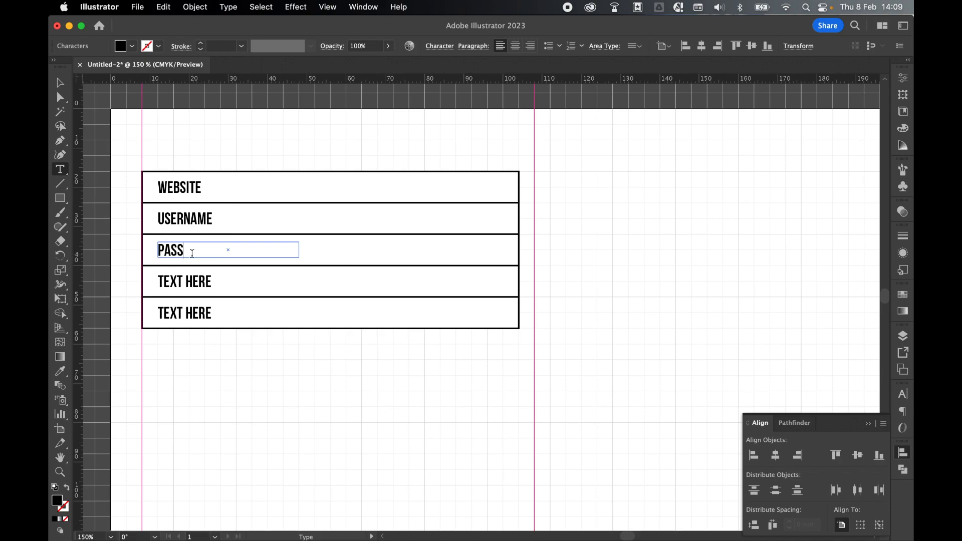
Replace the fourth row's text with "ASSOCIATED EMAIL" and the fifth row's text with "NOTES", and deselect.
click(192, 275)
key(super+a)
text(ASSOCIATED EMAIL)
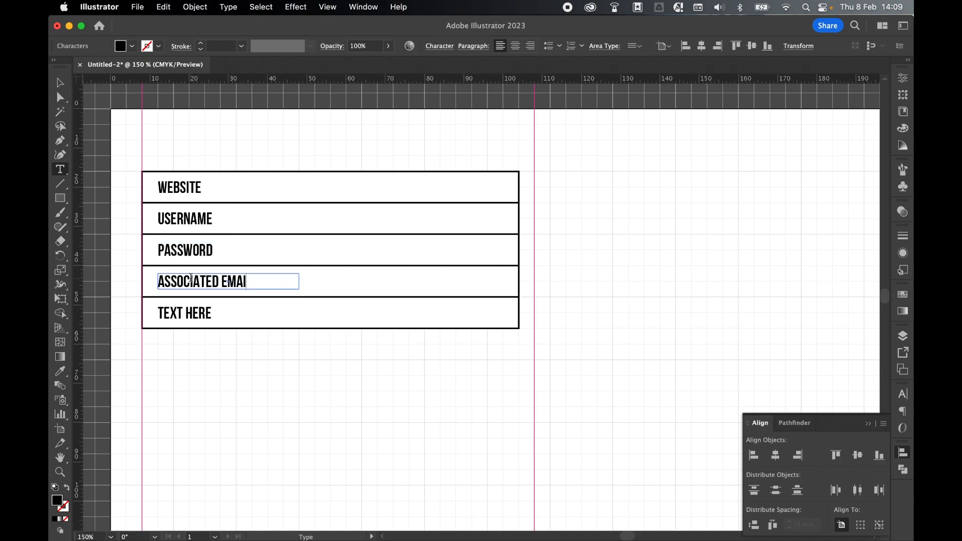
click(186, 314)
key(super+a)
text(NOTES)
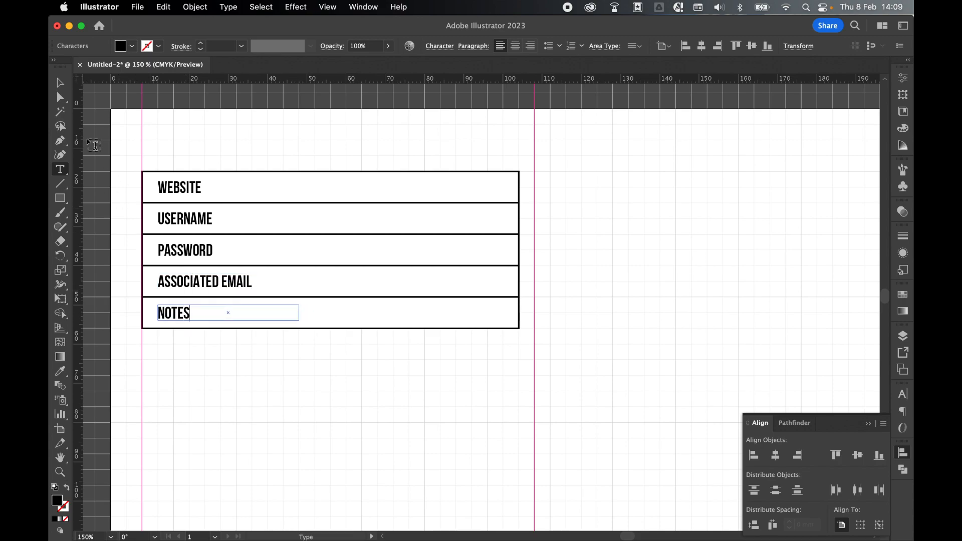
key(Escape)
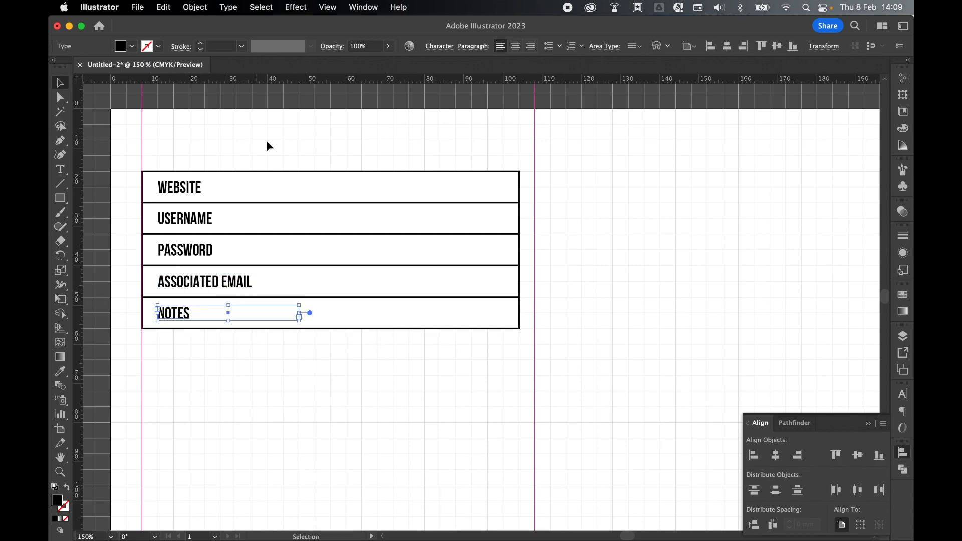
click(266, 143)
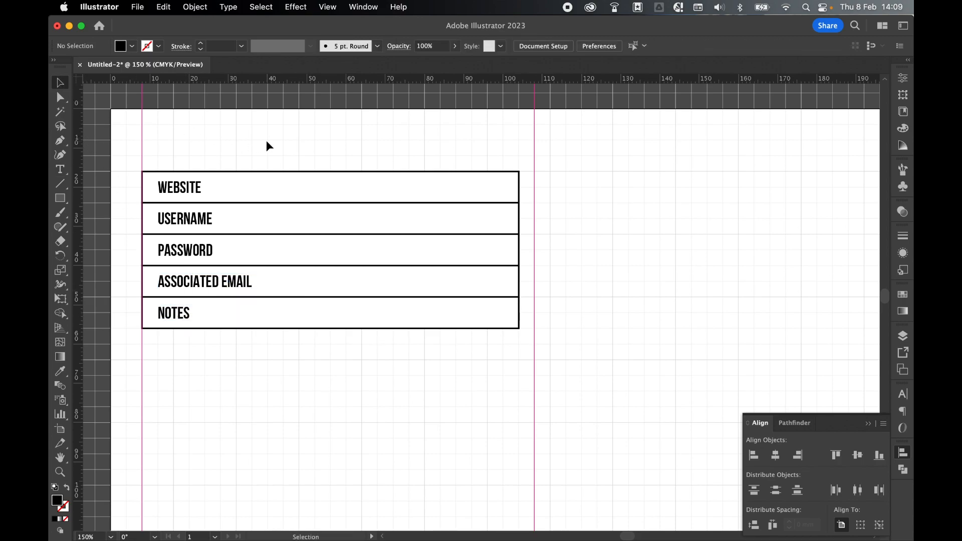
Narrow all five row rectangles together to about 28 mm wide by moving their right-hand anchor points inward.
click(60, 98)
drag(503, 146, 557, 364)
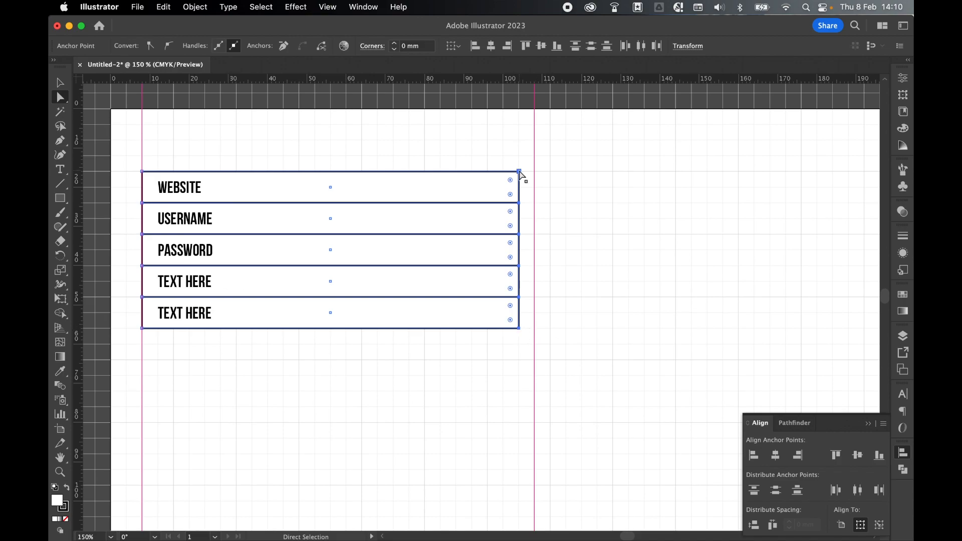
drag(521, 174, 254, 177)
key(v)
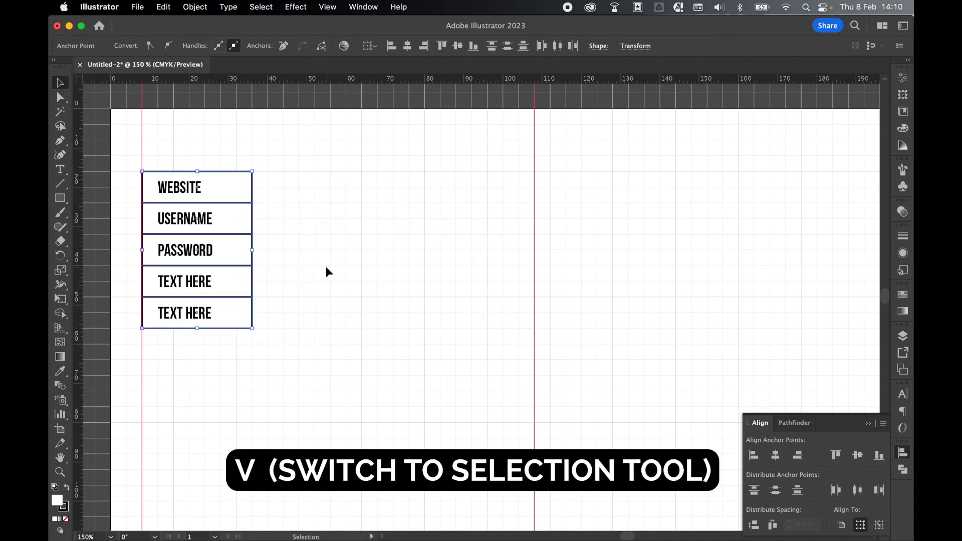
click(326, 267)
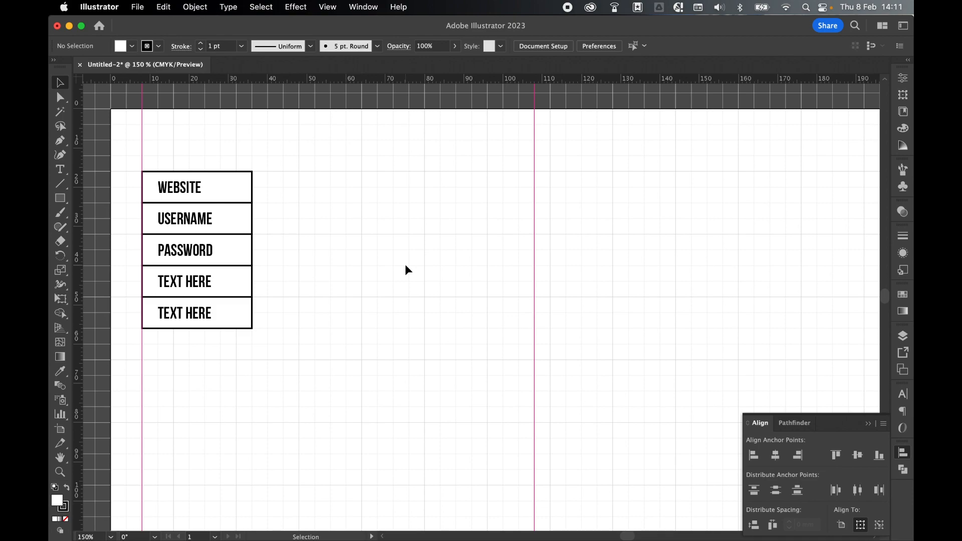
Draw an empty rectangle about 68 mm wide and 8 mm high, adjoining the right edge of the WEBSITE cell.
drag(67, 201, 80, 196)
drag(251, 172, 518, 203)
key(v)
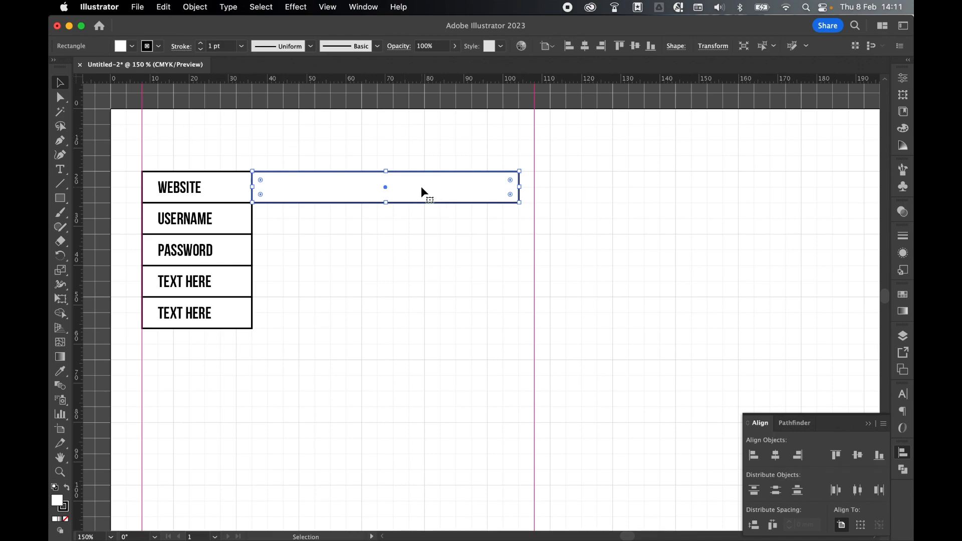
Duplicate the empty rectangle directly below and repeat the copy so every one of the five labels has one.
drag(422, 186, 421, 225)
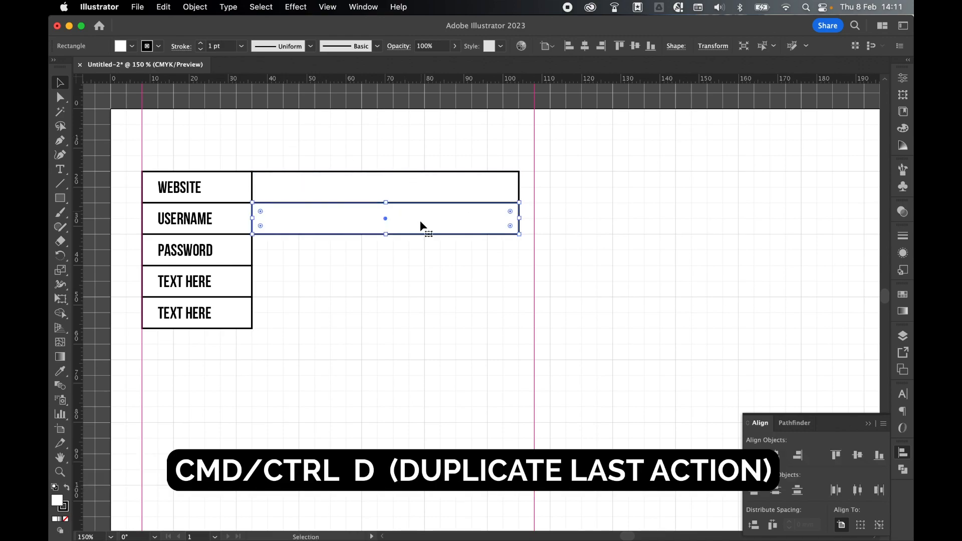
key(super+d)
key(super+d)
key(super+d)
click(548, 364)
Set the stroke of the five empty rectangles to light grey.
drag(548, 364, 398, 126)
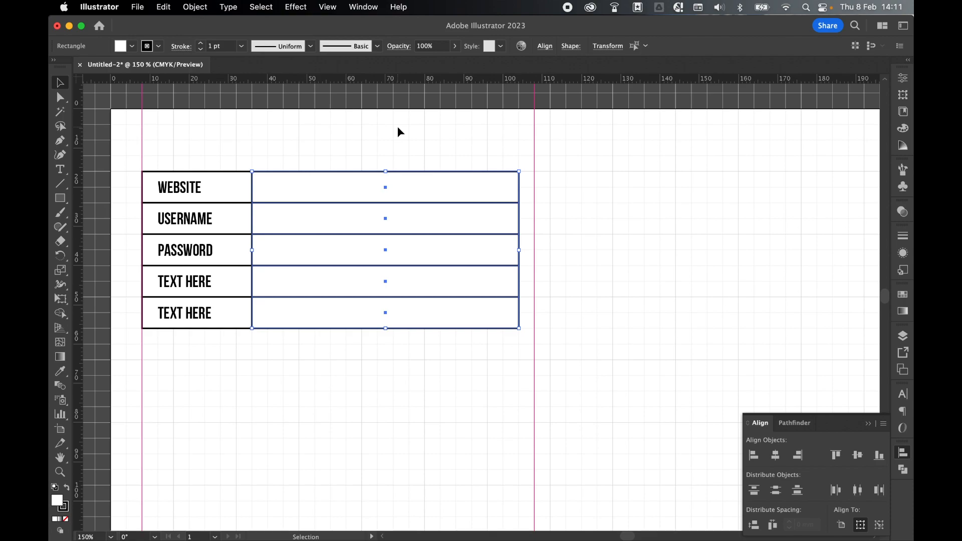
click(67, 505)
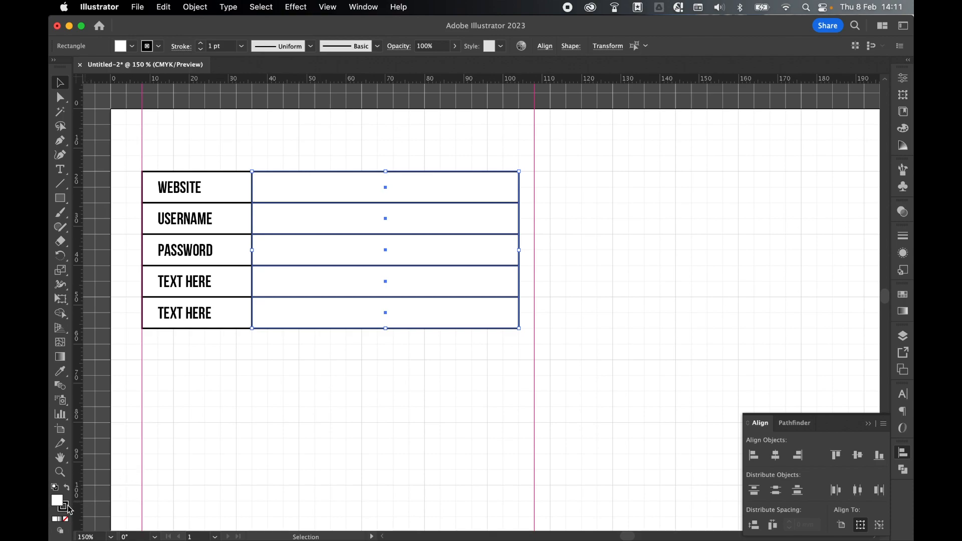
click(903, 296)
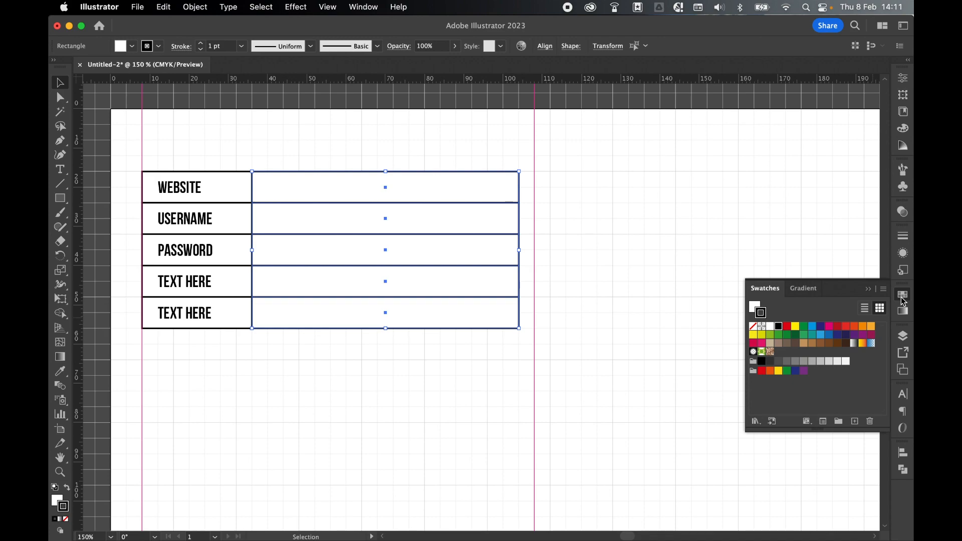
click(820, 362)
Send the five grey-outlined rectangles to the back, behind the label cells, and deselect them.
right_click(423, 196)
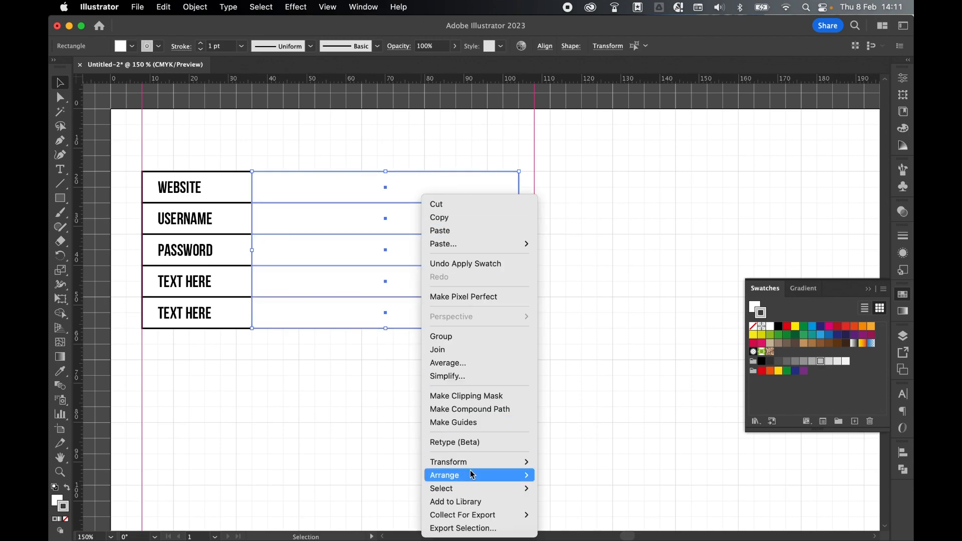
mouse_move(471, 474)
click(579, 509)
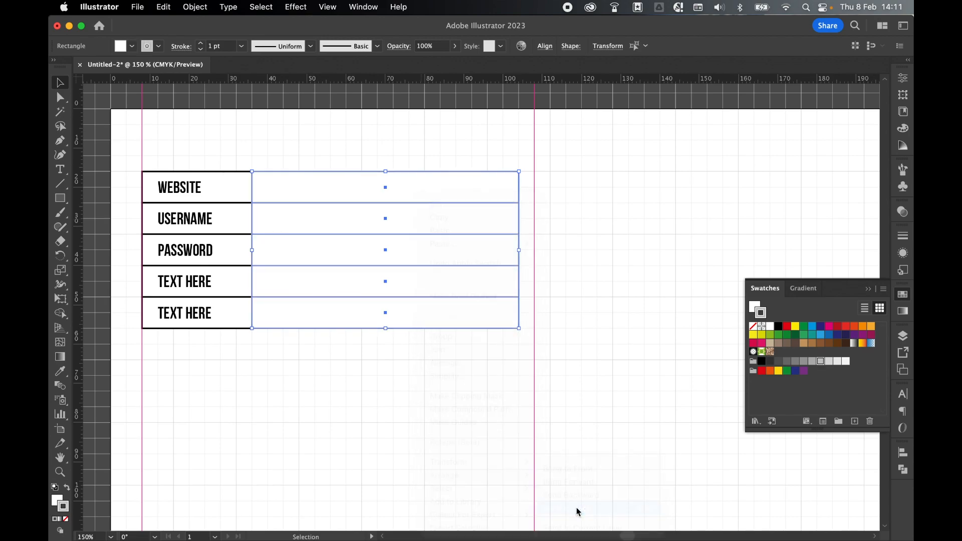
click(120, 433)
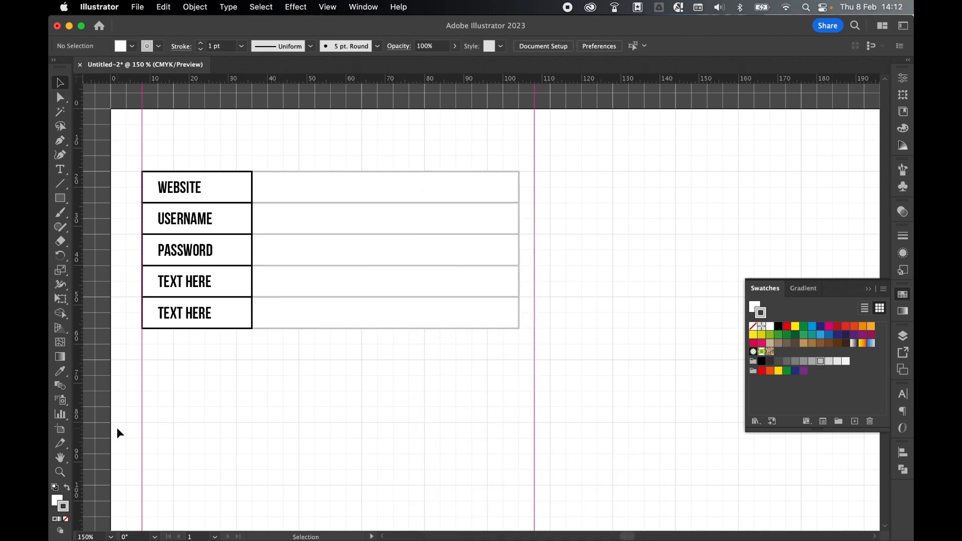
Fill the WEBSITE label cell with orange and deselect it.
click(143, 177)
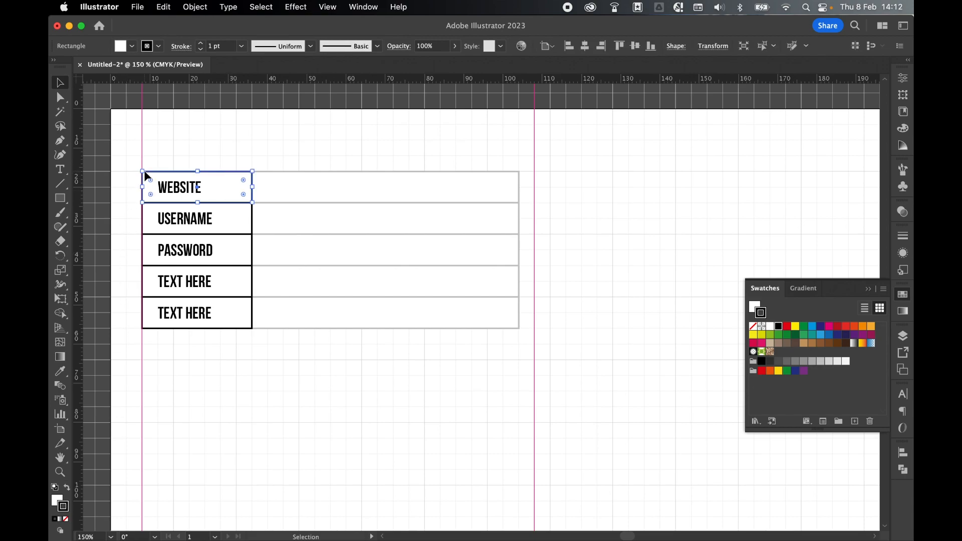
click(57, 501)
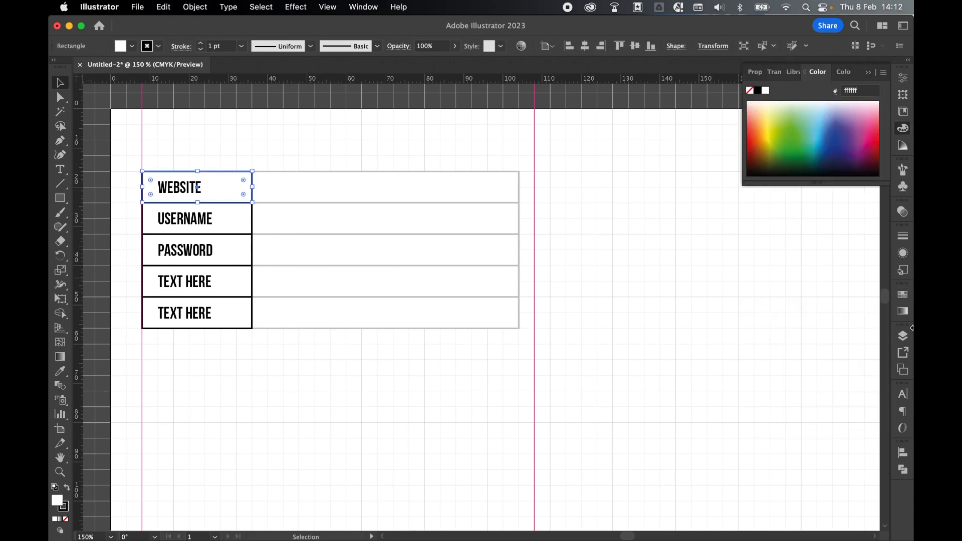
click(903, 298)
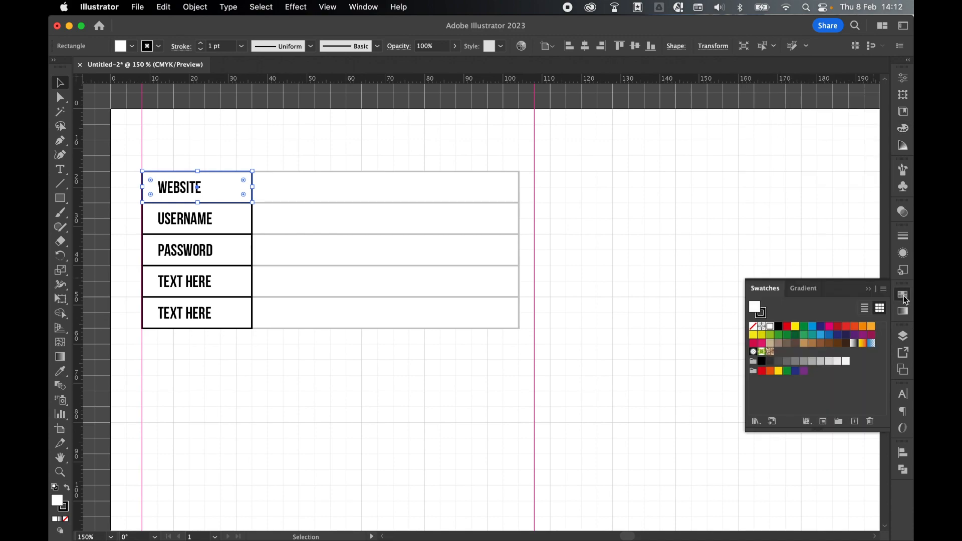
click(871, 329)
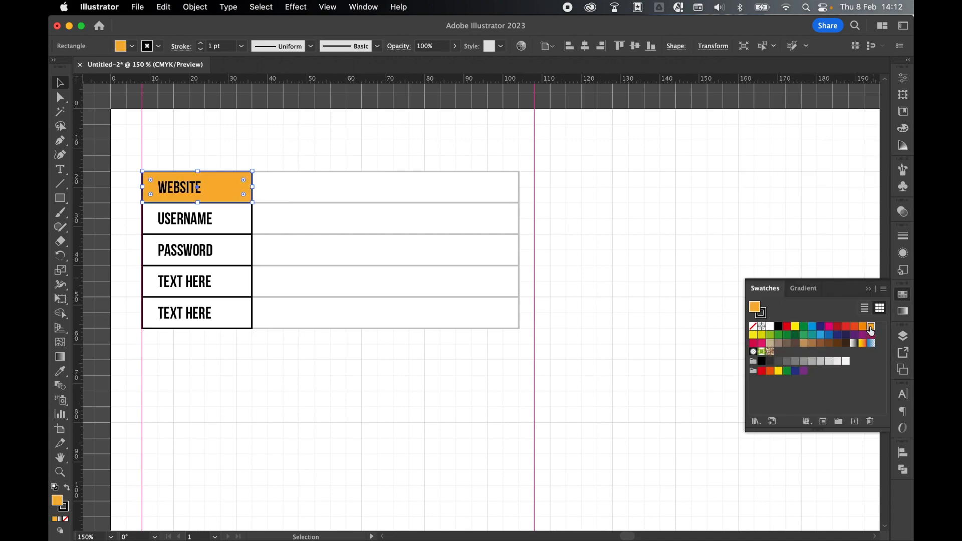
double_click(58, 502)
click(623, 355)
click(623, 355)
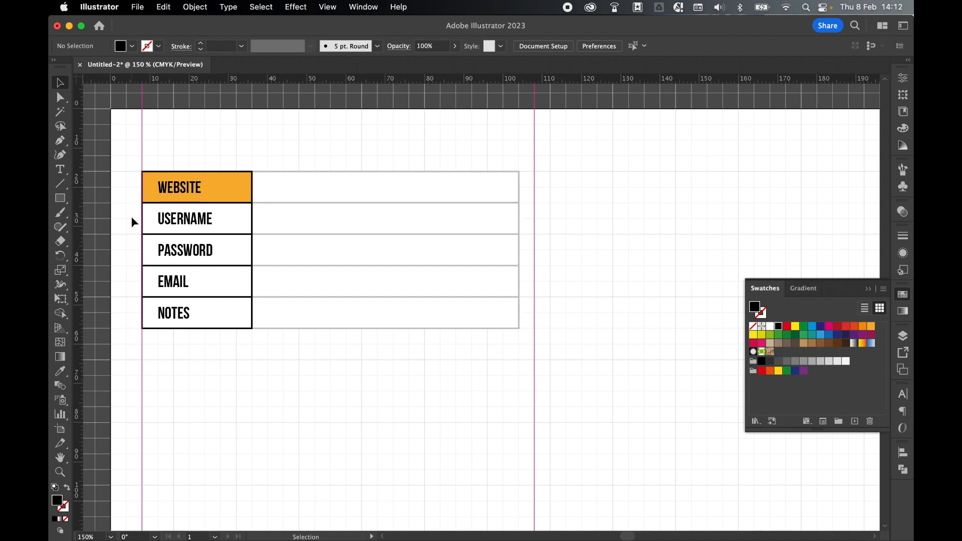
Fill the USERNAME, PASSWORD, EMAIL and NOTES label cells with yellow.
drag(131, 216, 149, 314)
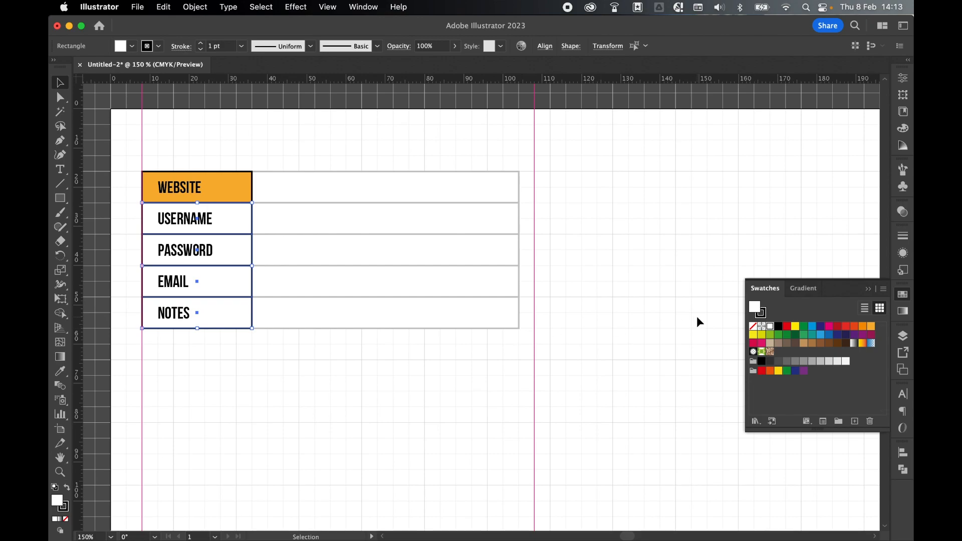
click(795, 326)
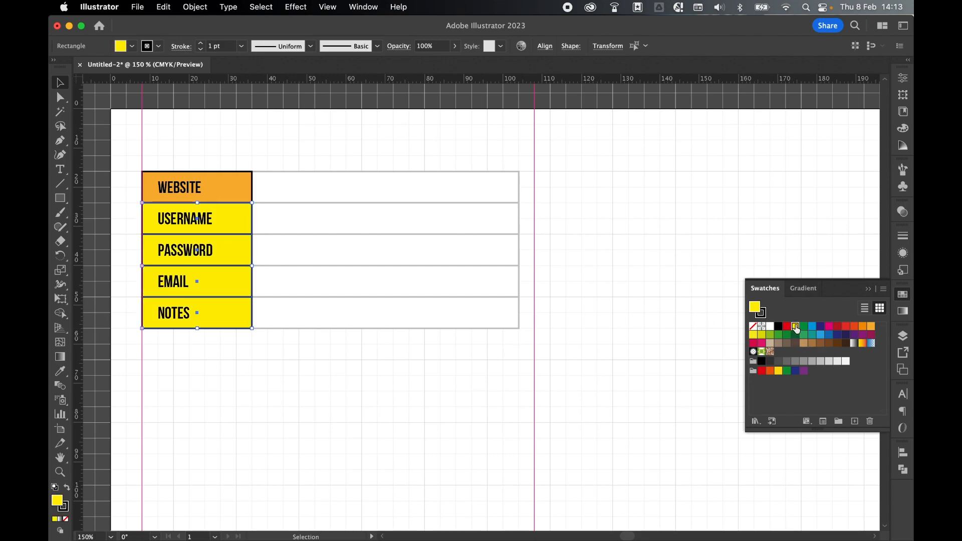
click(318, 402)
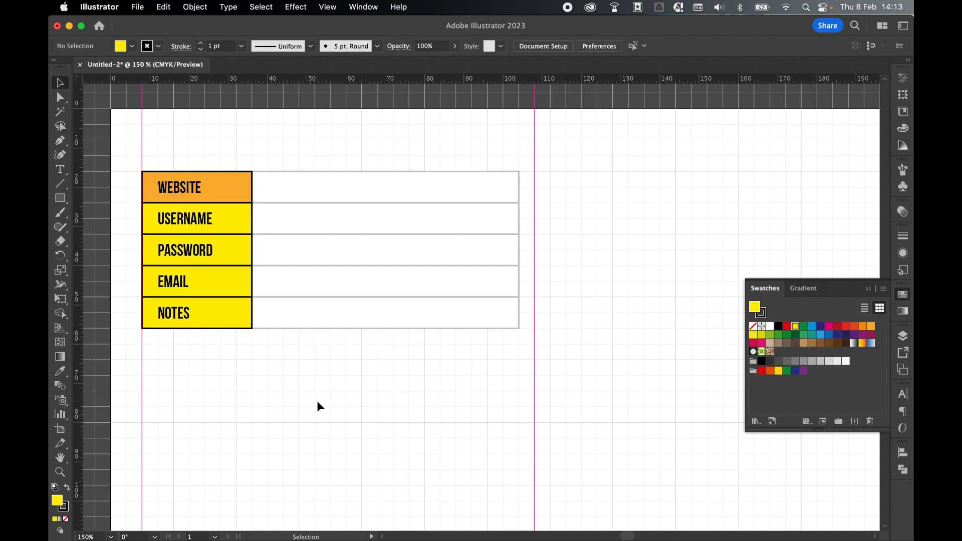
Duplicate the whole table below itself with a small gap, repeating the copy to make a column of five tables.
key(super+minus)
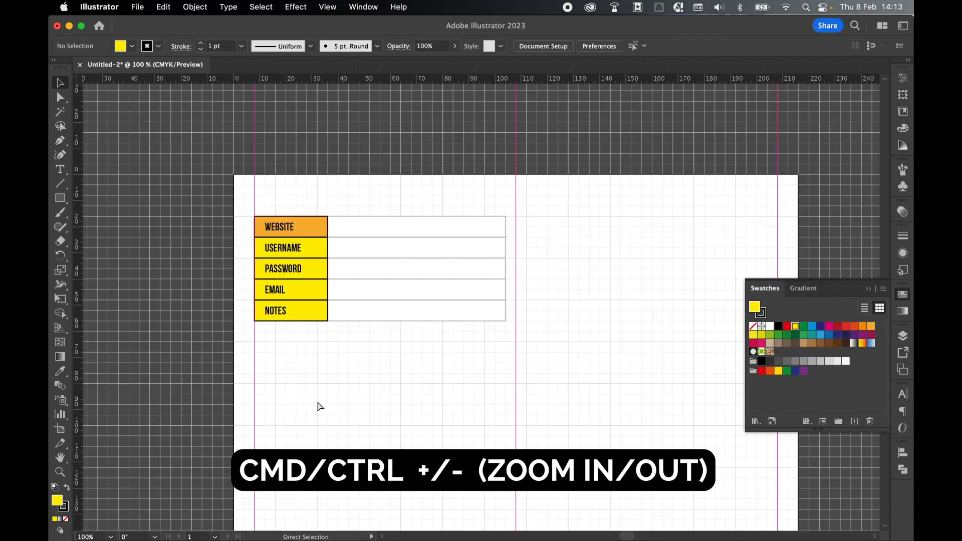
key(super+minus)
key(super+minus)
scroll(319, 405, down, 2)
scroll(319, 406, right, 2)
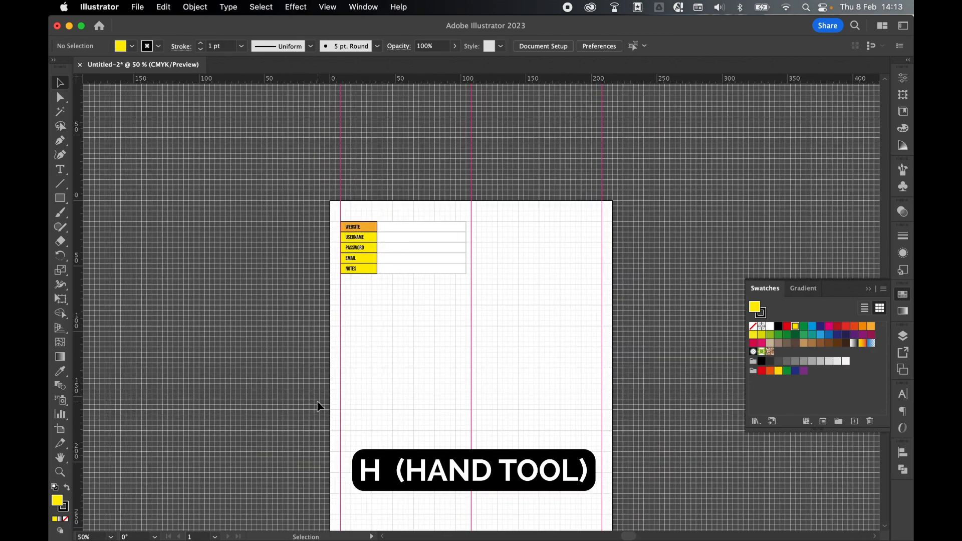
scroll(319, 406, down, 3)
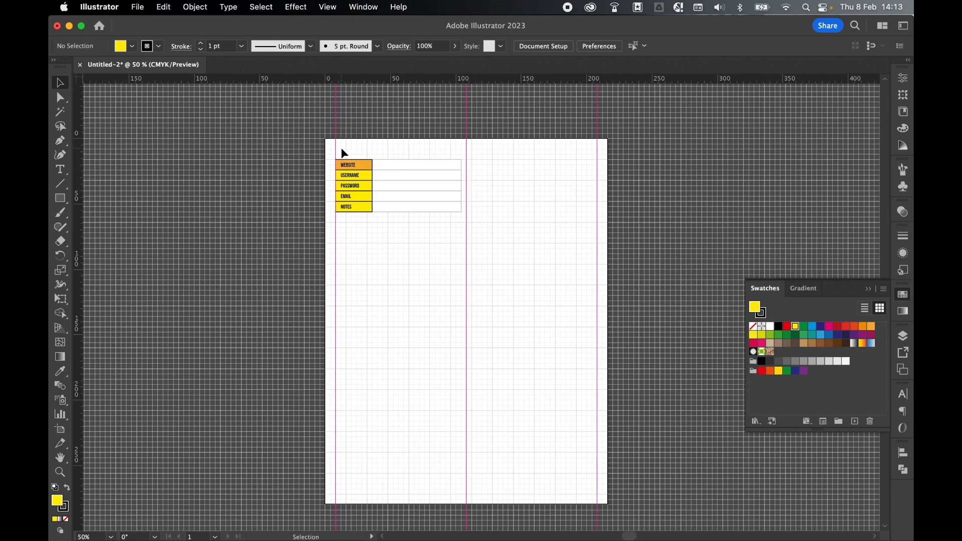
drag(340, 149, 425, 251)
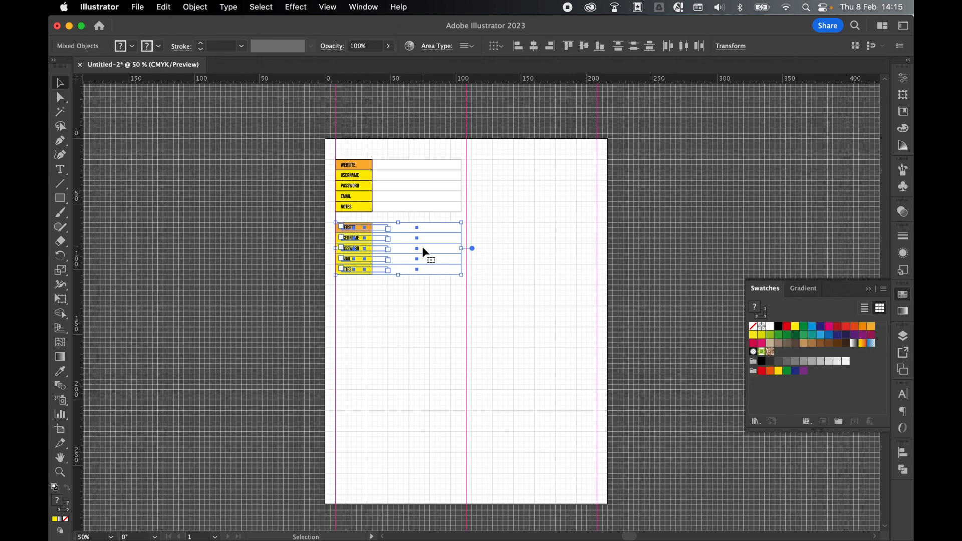
key(super+d)
key(super+d)
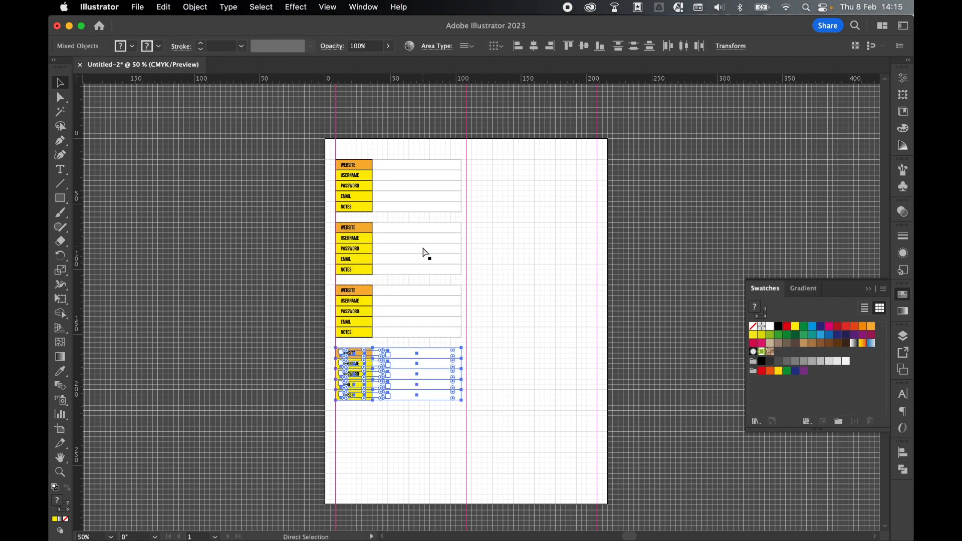
key(super+d)
Duplicate the column of five tables to the right, ending the copy at the right margin guide.
drag(498, 486, 332, 149)
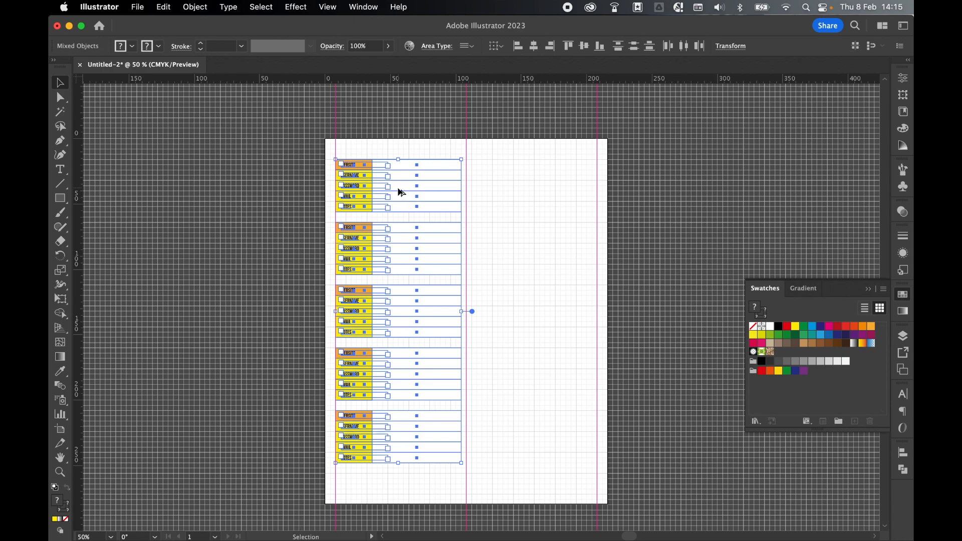
drag(399, 190, 532, 184)
click(640, 223)
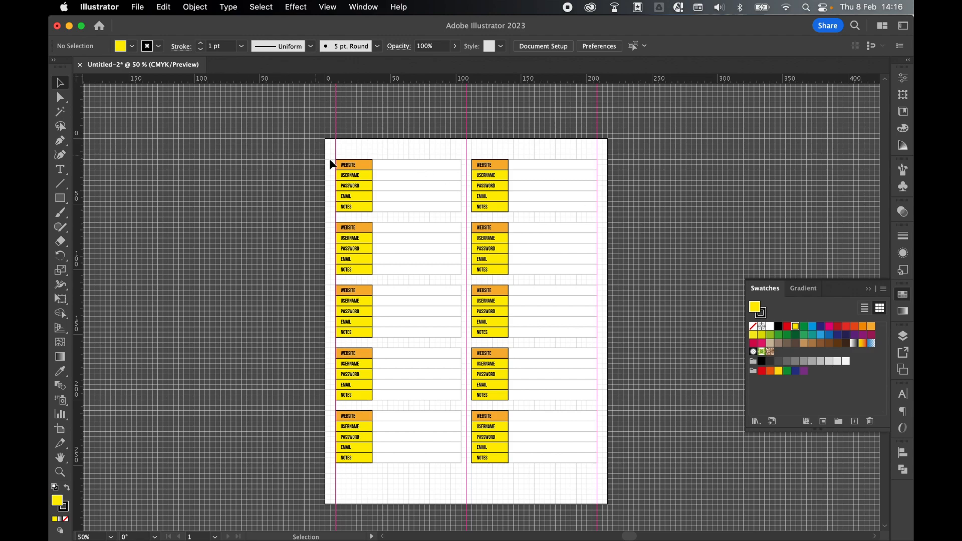
Move all ten tables straight down together to leave room for a title above them, and deselect them.
mouse_move(319, 153)
mouse_down()
mouse_move(695, 523)
mouse_move(670, 473)
mouse_up()
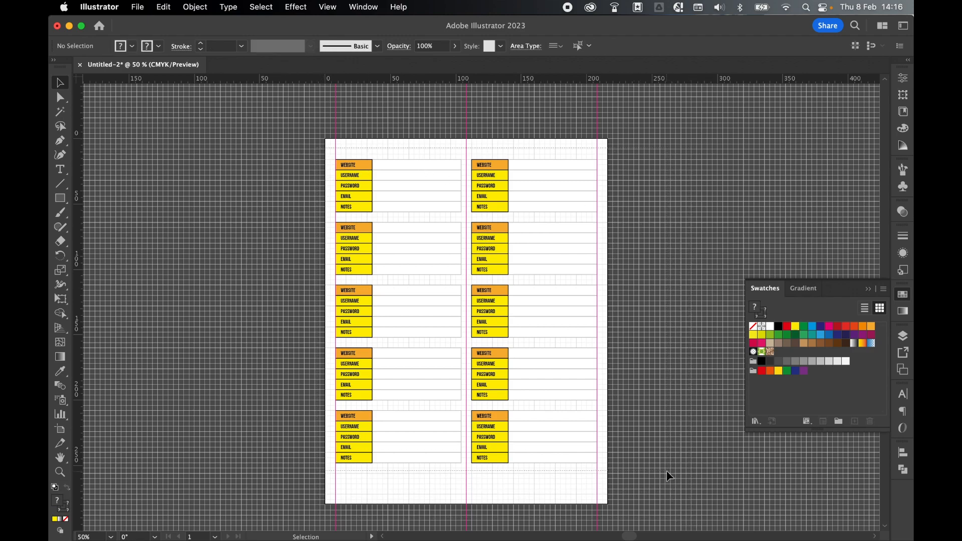
key(shift+Down)
key(shift+Down)
key(shift+Down)
key(shift+Down)
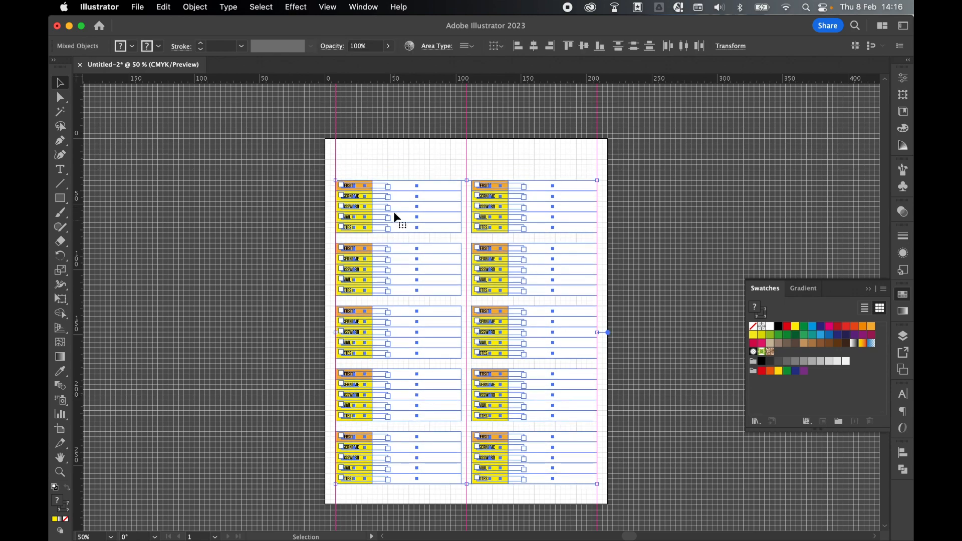
click(557, 161)
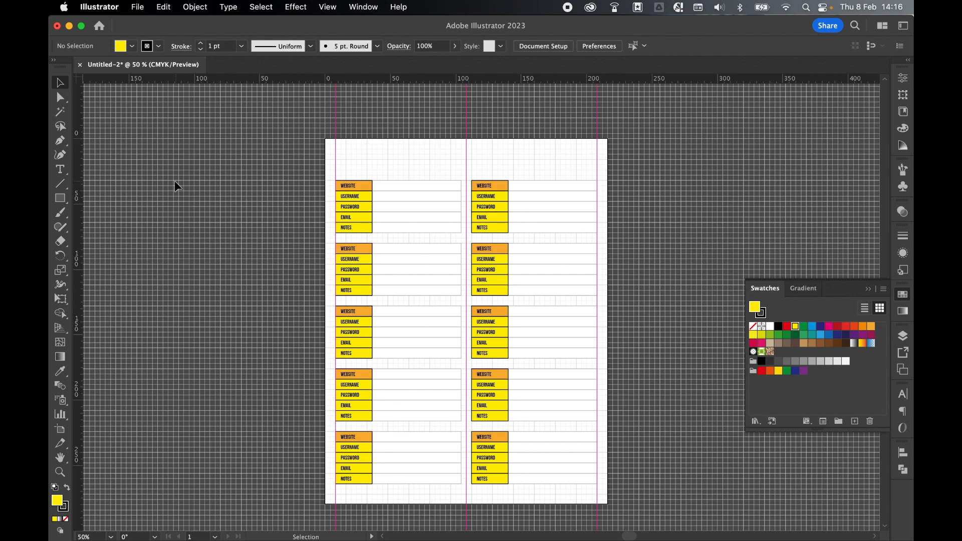
Add an area text frame above the tables, spanning the outer margin guides, with the title PASSWORD TRACKER.
drag(60, 169, 83, 176)
drag(336, 150, 599, 178)
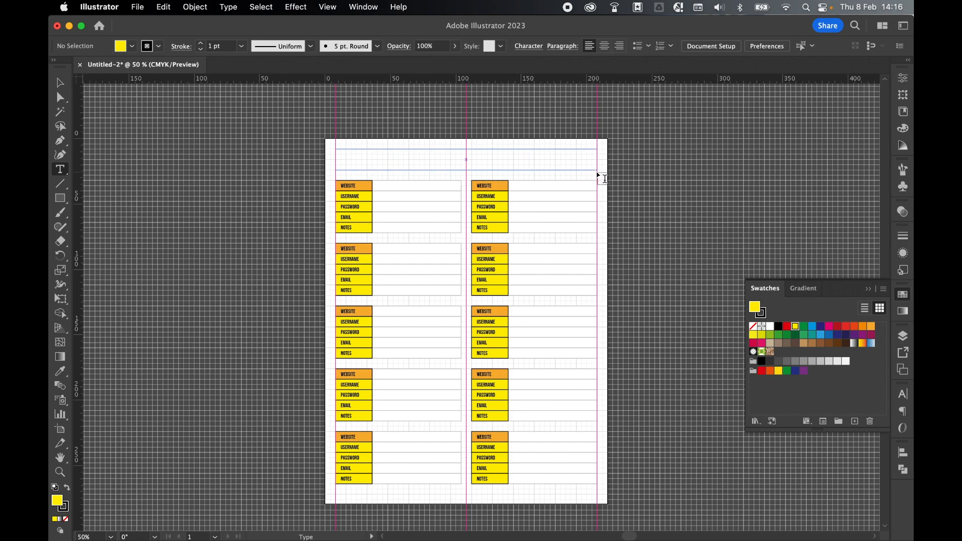
text(PASSWORD)
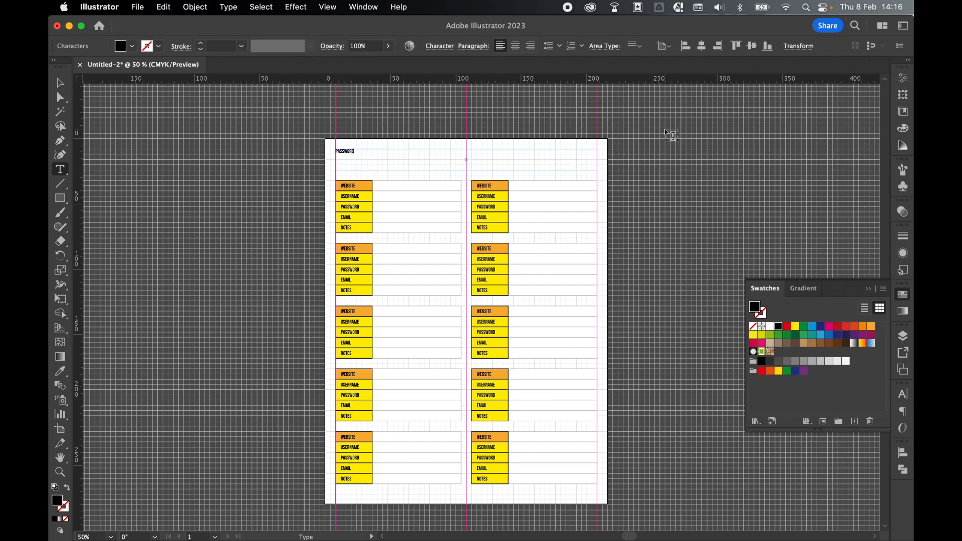
text( TRACKER)
Centre-align the whole title text within its frame.
key(super+a)
click(901, 392)
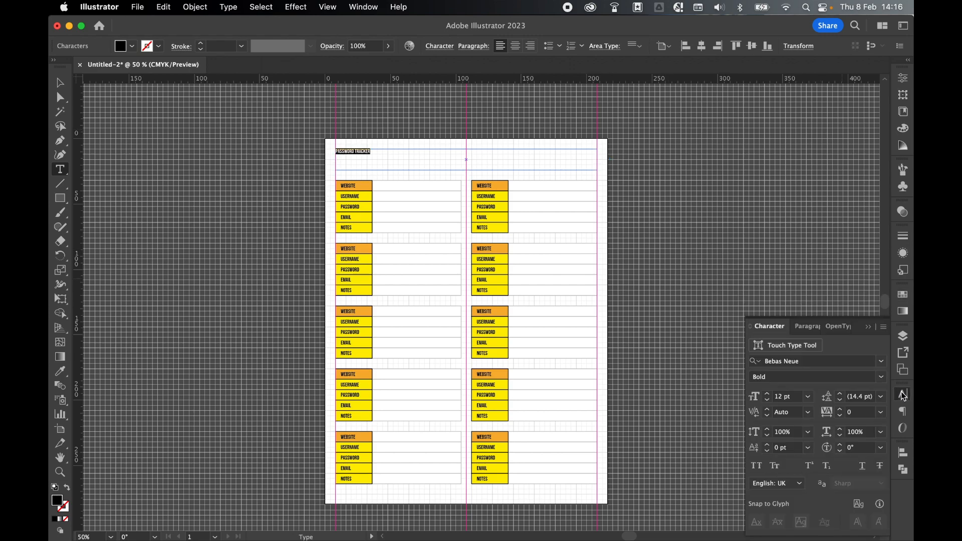
click(811, 328)
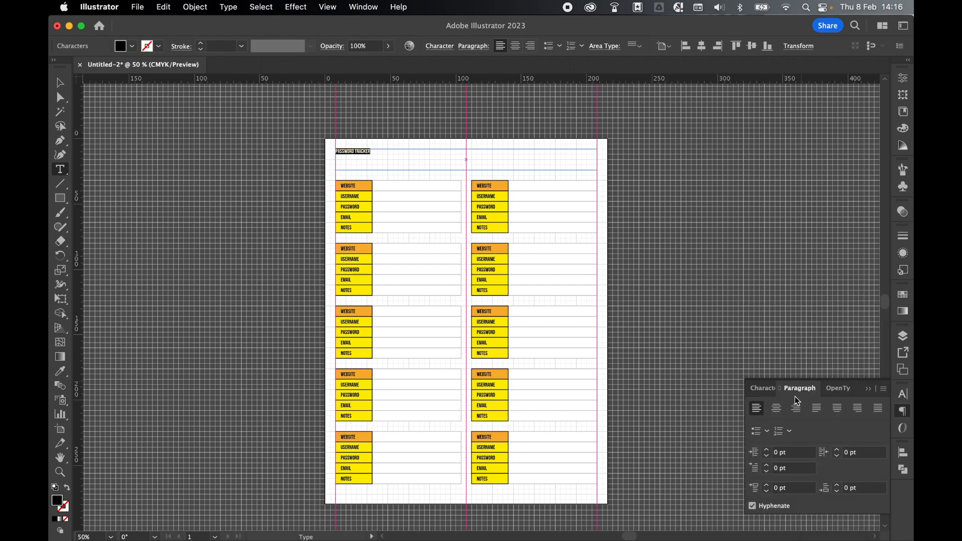
click(776, 408)
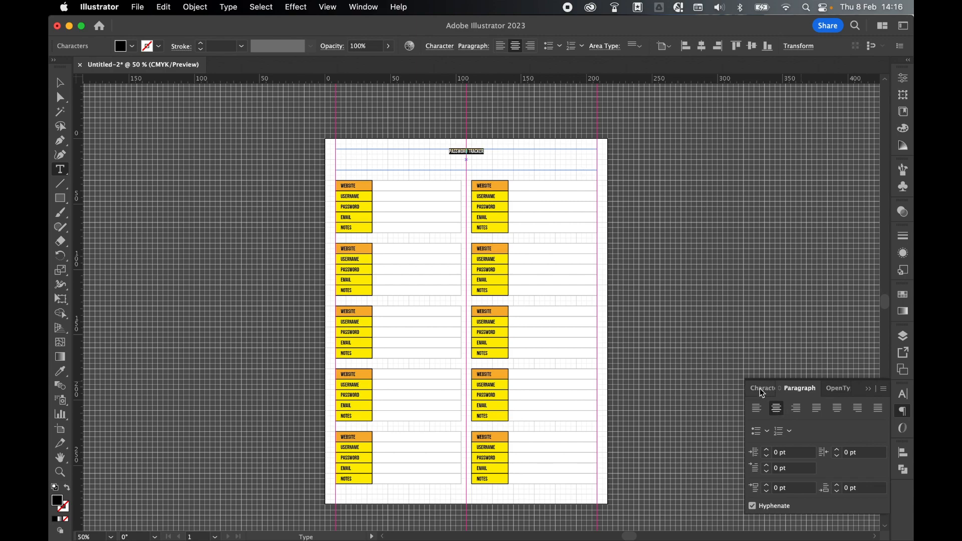
Set the title in Bungee Regular at 40 pt and move it slightly down towards the tables.
click(759, 388)
click(796, 361)
text(bu)
click(797, 458)
click(792, 397)
triple_click(791, 397)
text(40)
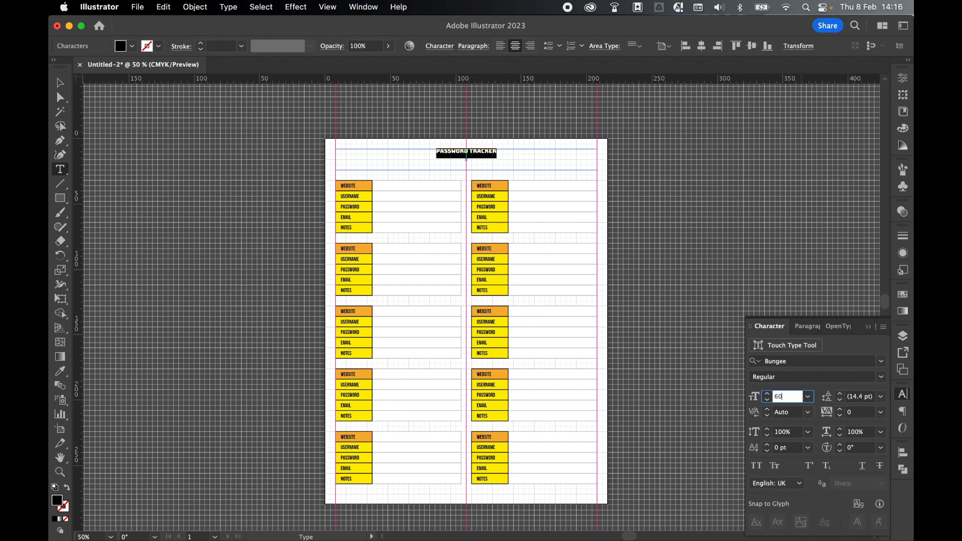
key(Return)
click(59, 83)
click(278, 241)
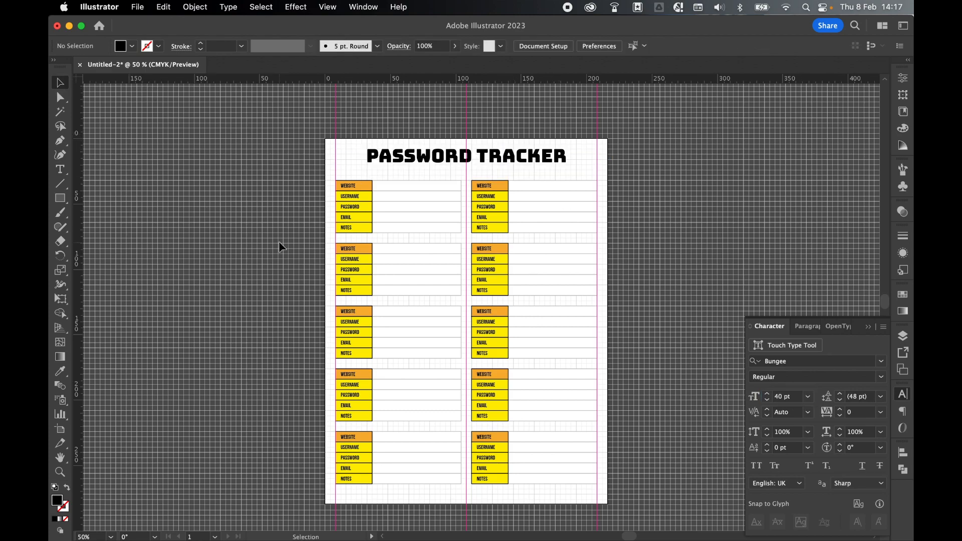
click(516, 156)
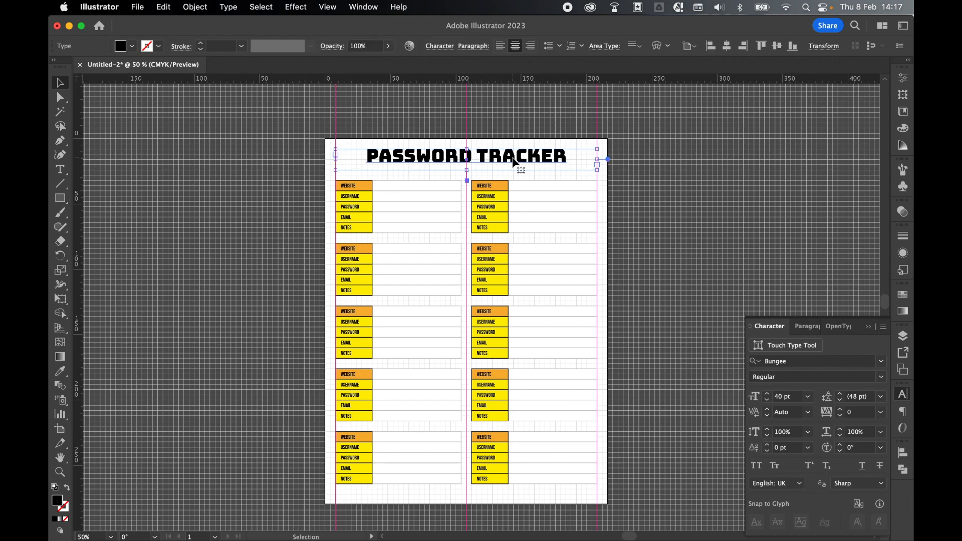
drag(515, 157, 516, 162)
Hide the grid and the guides to show the clean page.
click(331, 7)
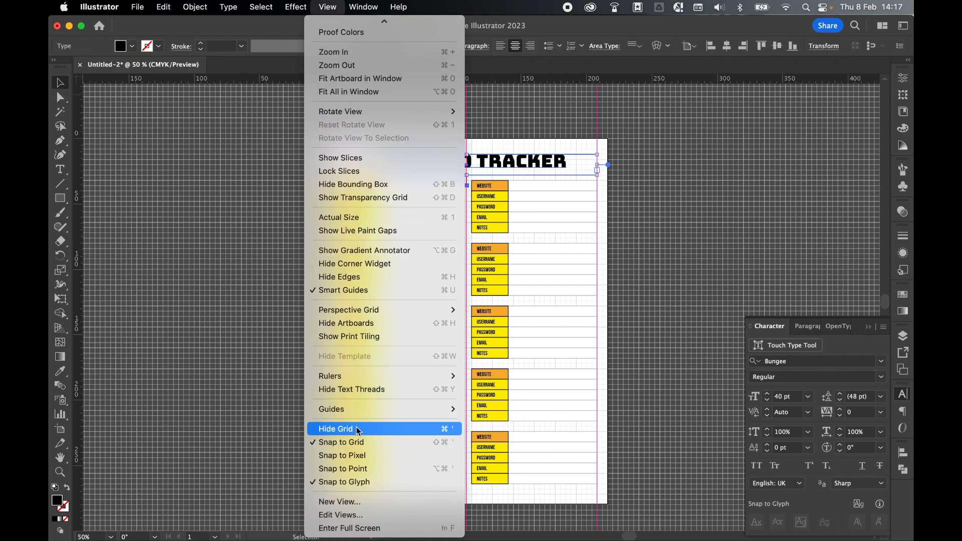
click(356, 427)
click(318, 89)
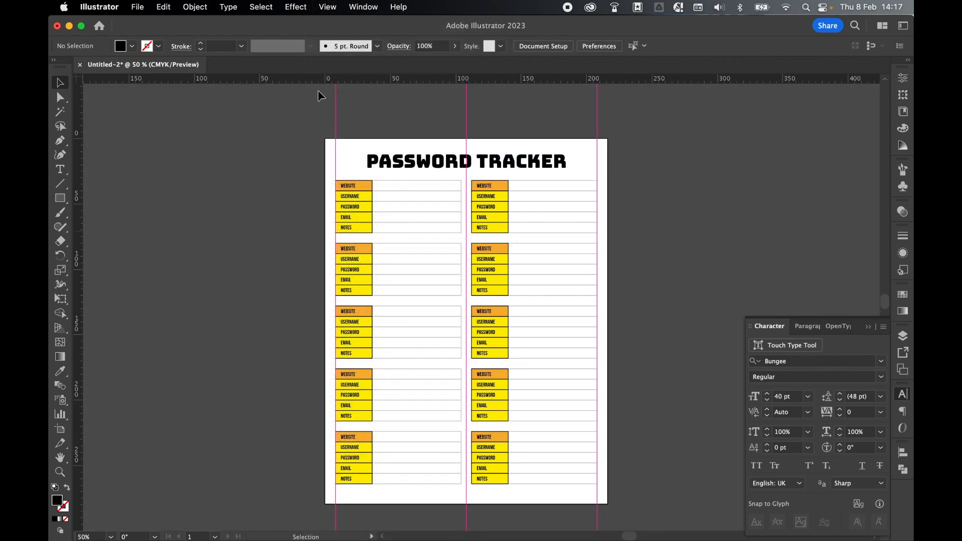
click(327, 7)
mouse_move(400, 415)
click(492, 415)
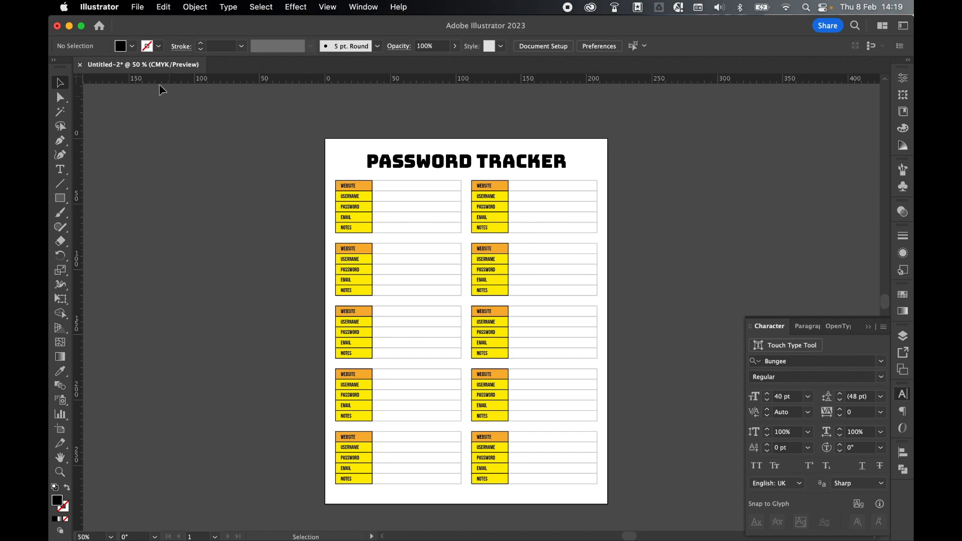
Save the document as passwordtracker.ai in the DWD Images folder, accepting the Illustrator 2020 version options.
click(139, 6)
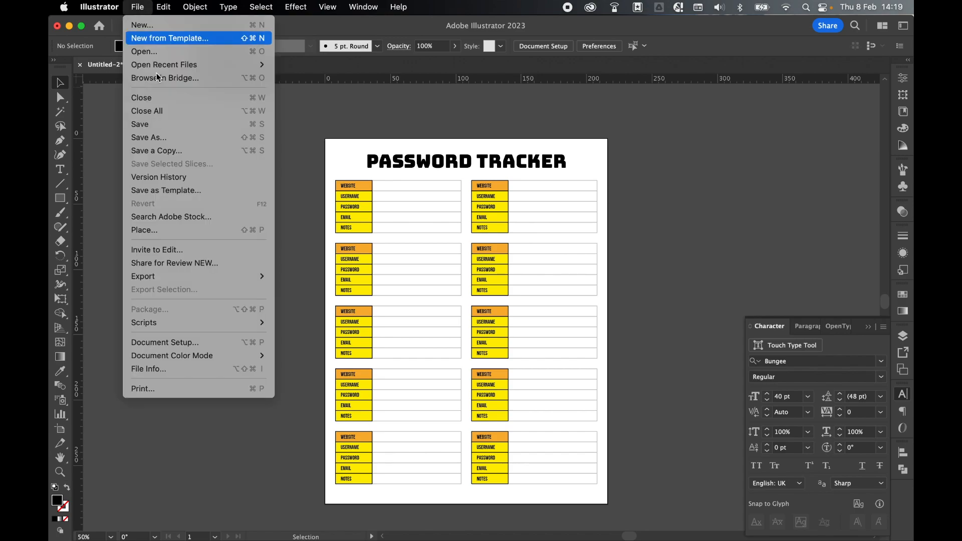
click(175, 124)
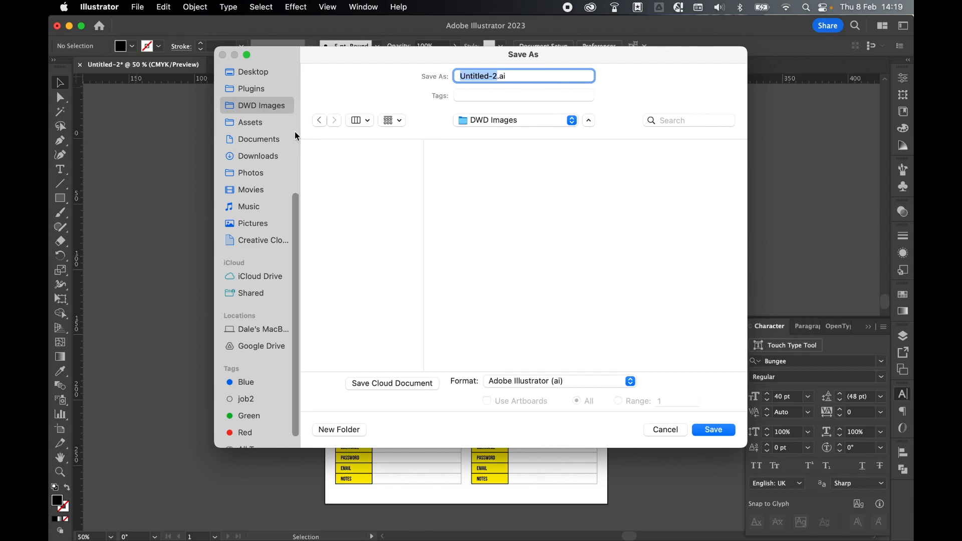
text(passwordtracker)
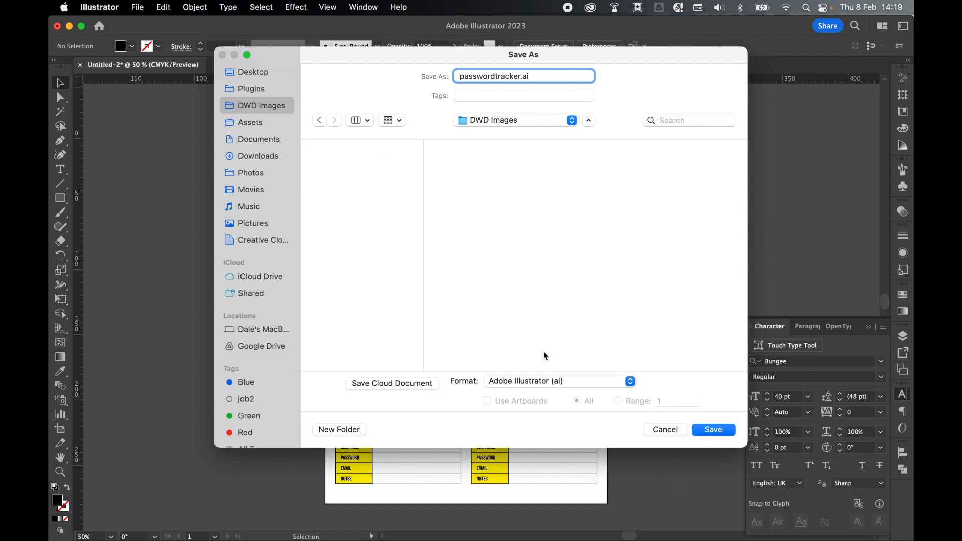
click(513, 379)
click(521, 383)
click(725, 430)
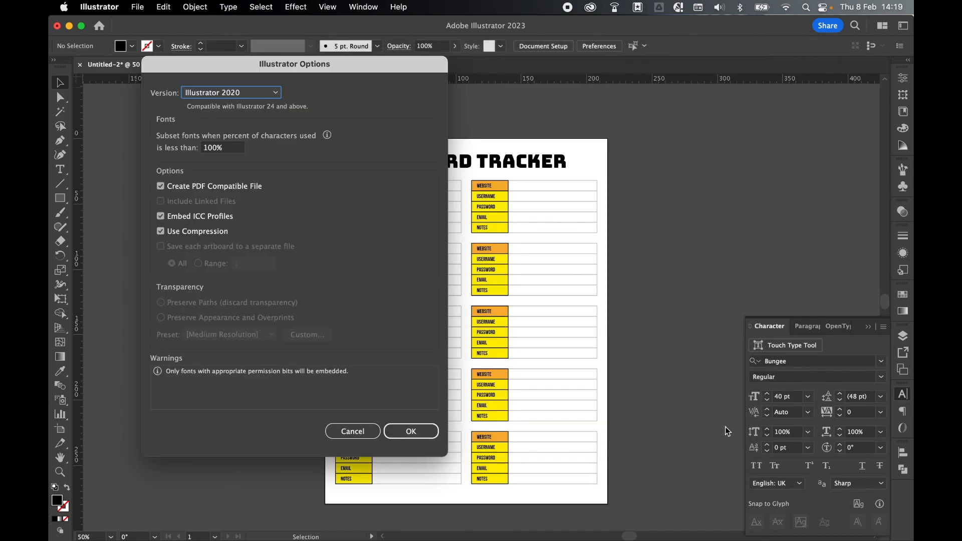
click(419, 430)
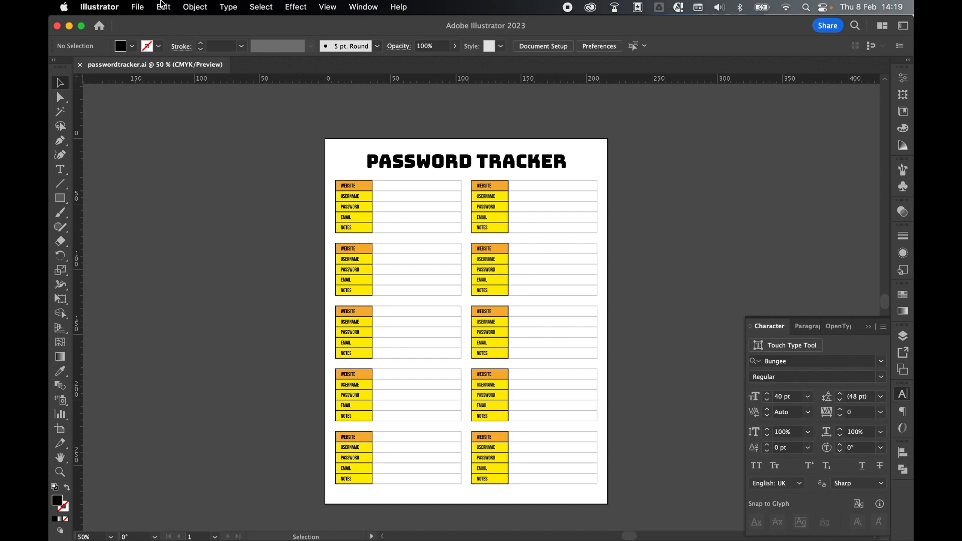
Save the page as passwordtracker.pdf in the DWD Images folder using the PDF/X-1a:2001 preset, accepting the editing-features warning.
click(139, 7)
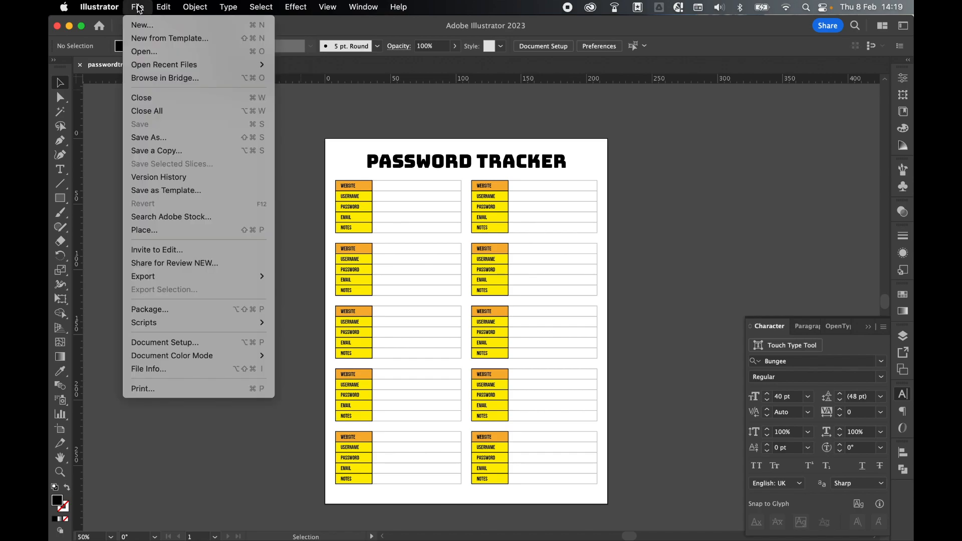
click(162, 138)
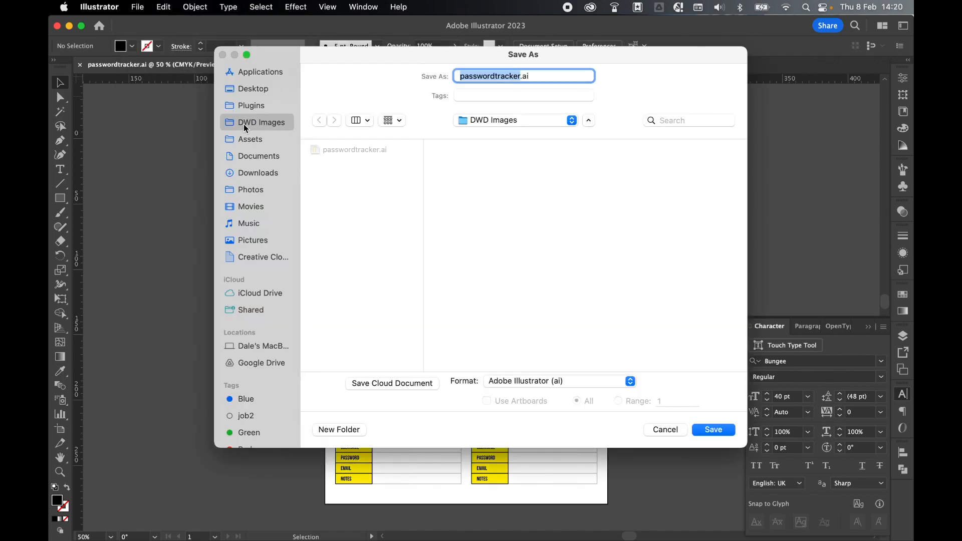
click(515, 381)
click(514, 423)
click(714, 430)
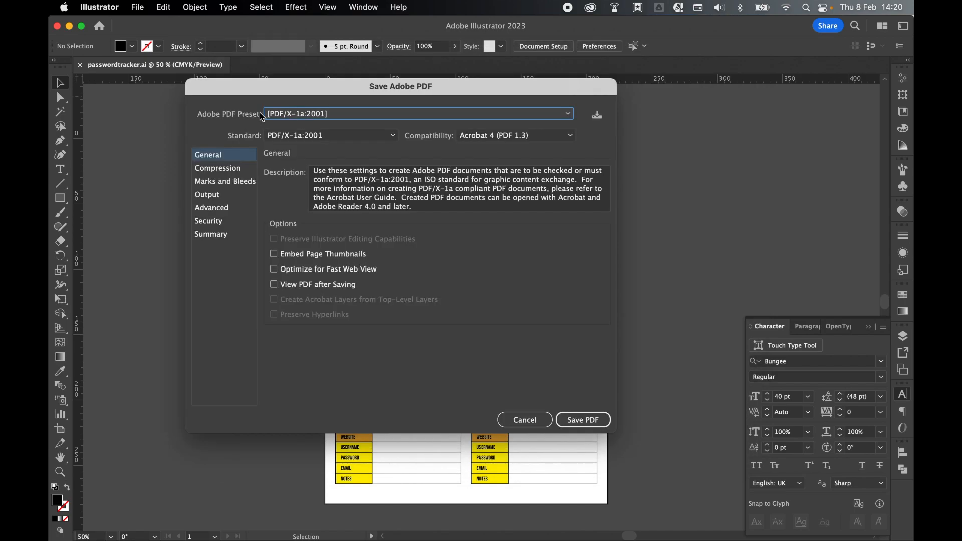
click(282, 116)
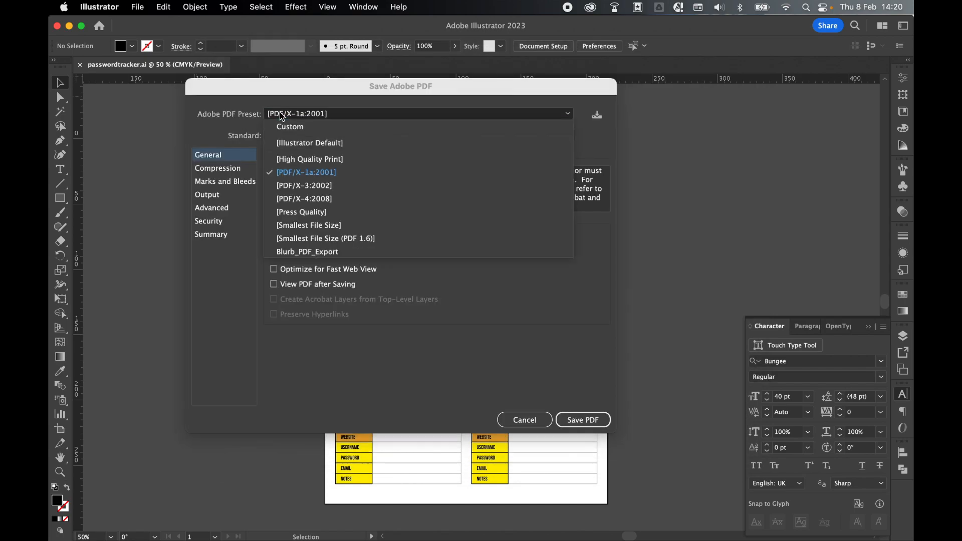
click(325, 176)
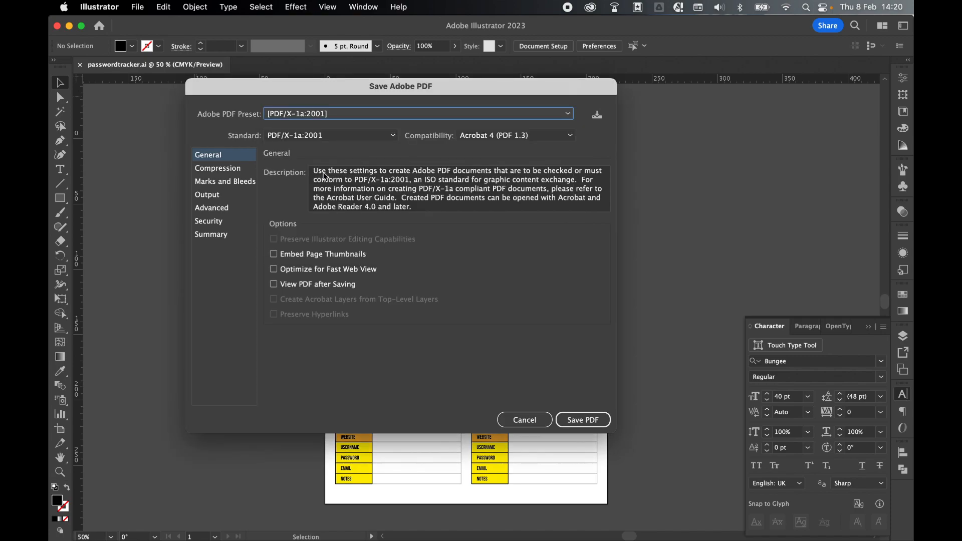
click(589, 421)
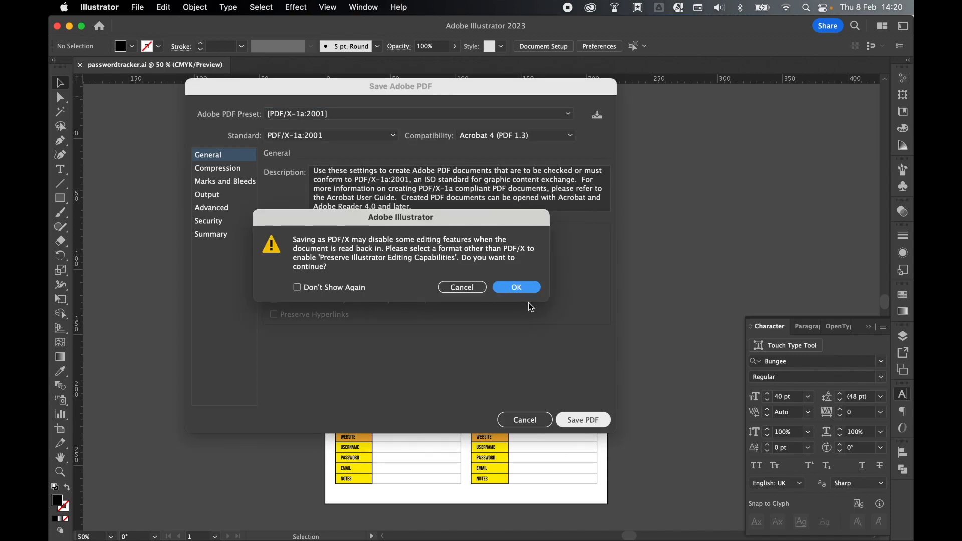
click(516, 287)
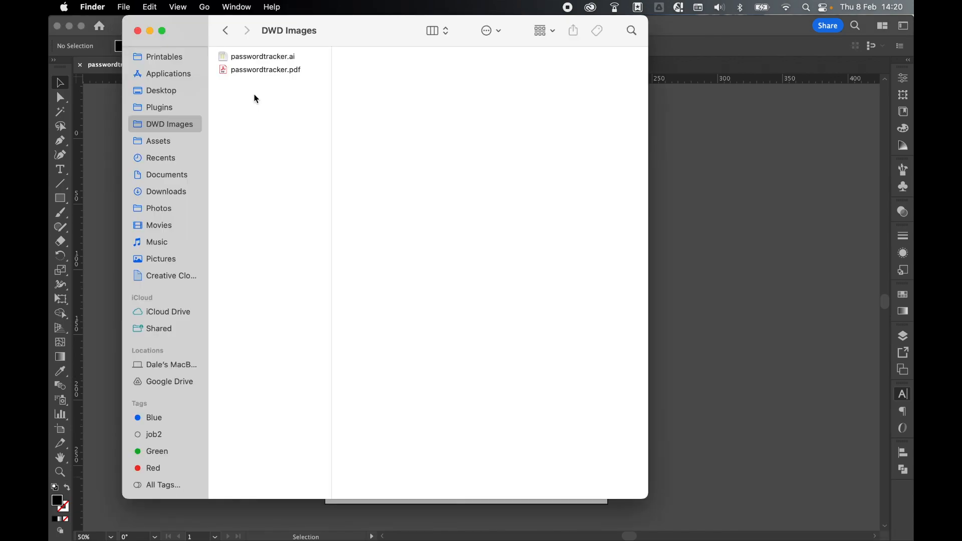
Check passwordtracker.ai and passwordtracker.pdf in the DWD Images folder in Finder, opening a large preview of the PDF.
click(280, 58)
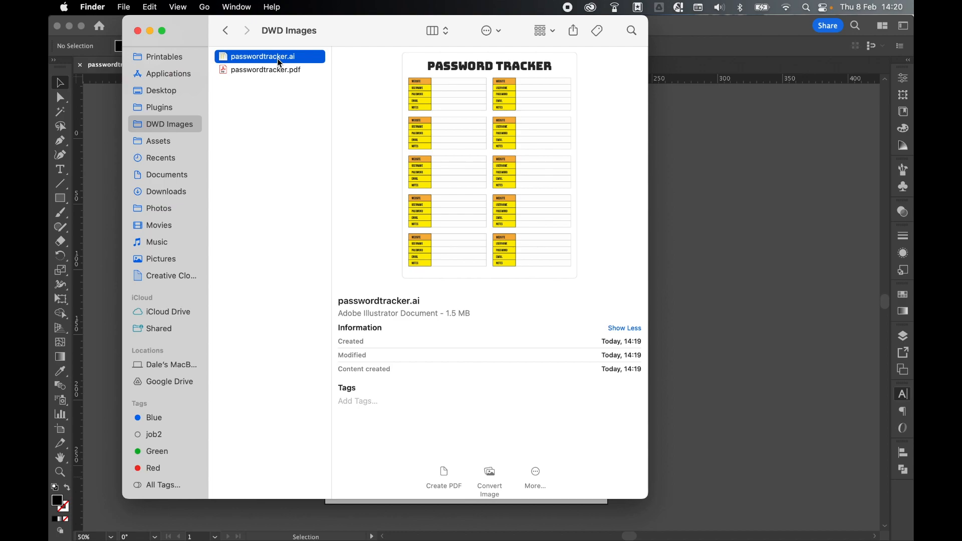
key(Down)
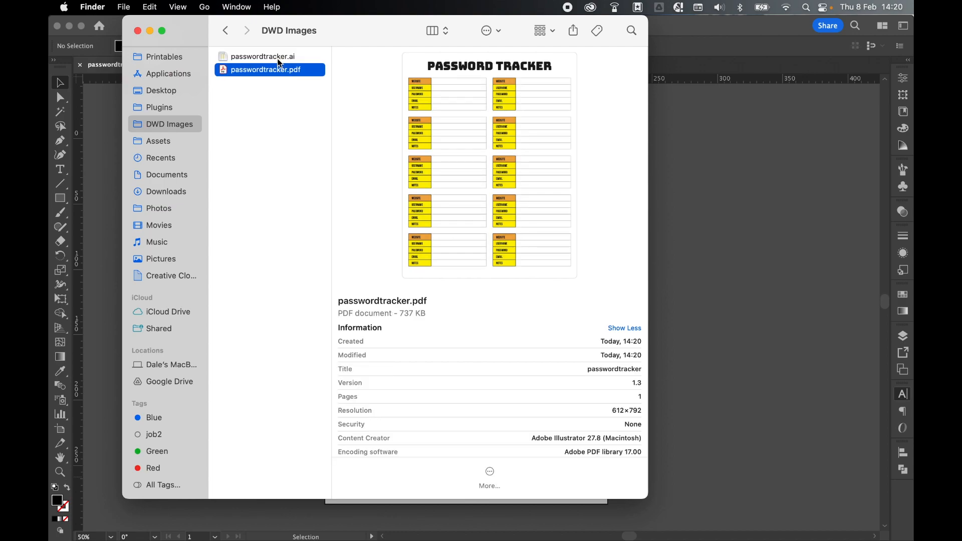
key(space)
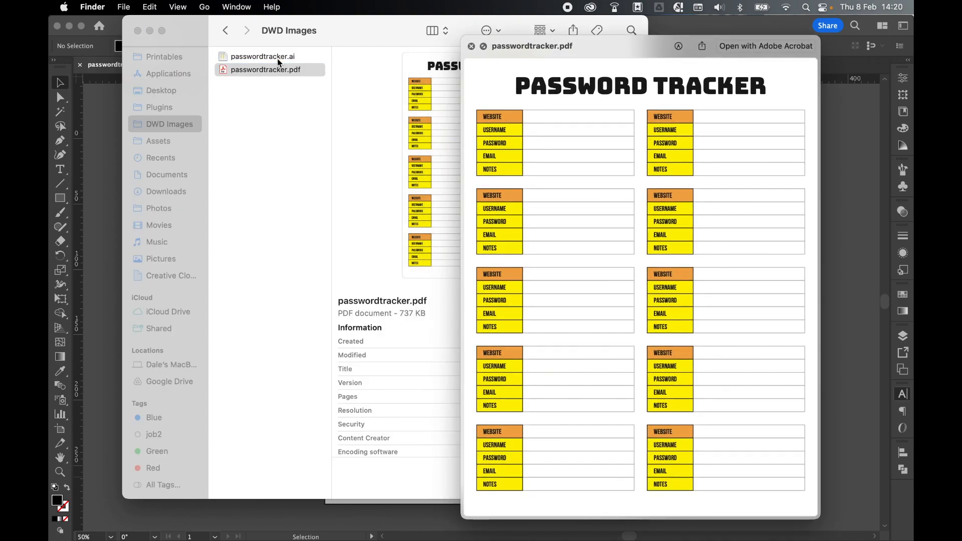